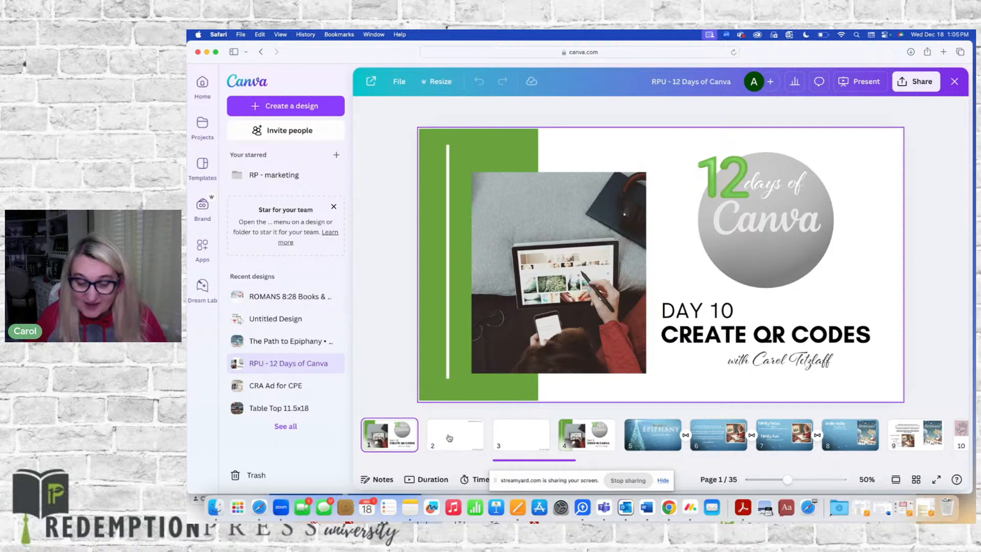
Copy the redemption-press.com text on slide 2, then deselect it
{"action": "left_click", "coordinate": [449, 437]}
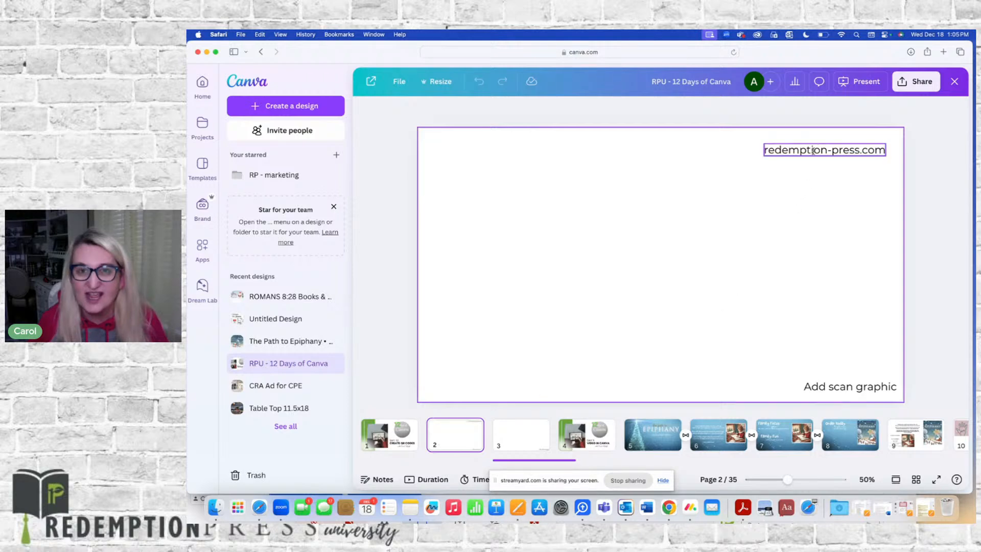
{"action": "double_click", "coordinate": [812, 151]}
{"action": "key", "text": "super+c"}
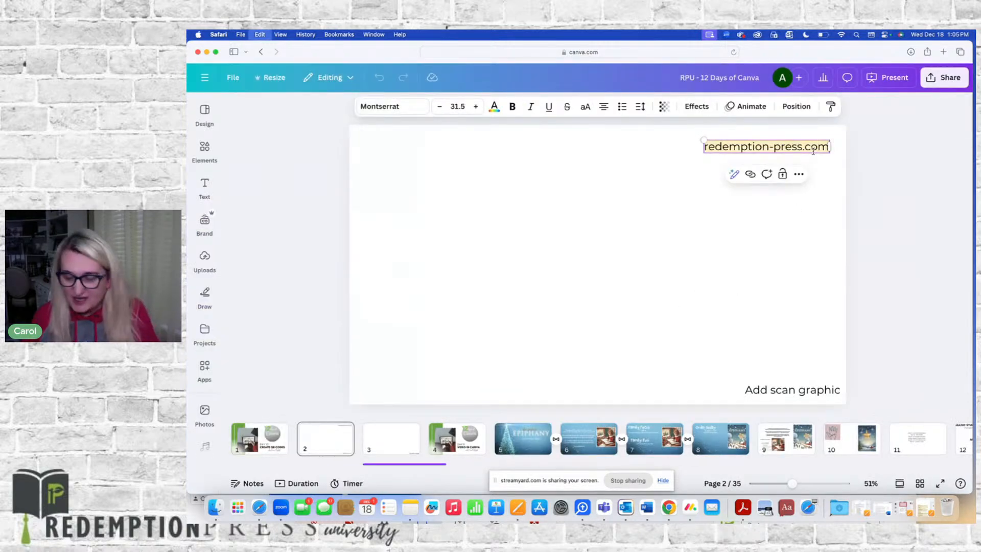
{"action": "left_click", "coordinate": [653, 155]}
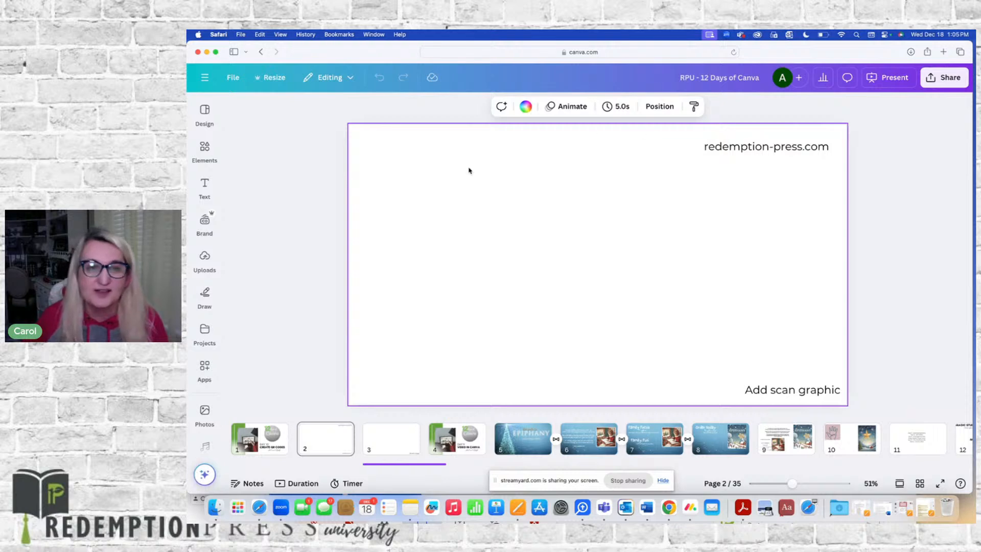
{"action": "left_click", "coordinate": [206, 258]}
{"action": "left_click", "coordinate": [205, 188]}
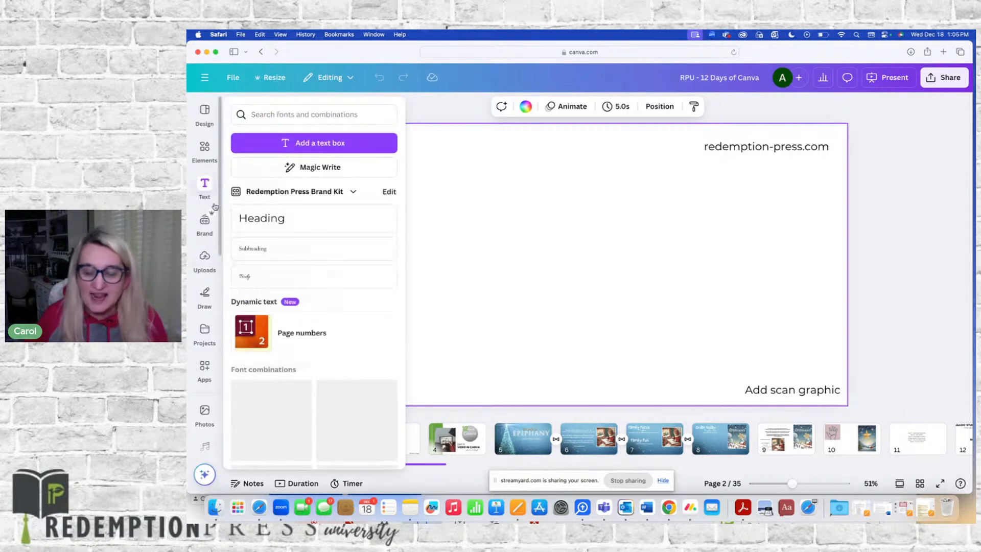
{"action": "left_click", "coordinate": [204, 258]}
Open the QR code app from the Apps collection
{"action": "left_click", "coordinate": [204, 358]}
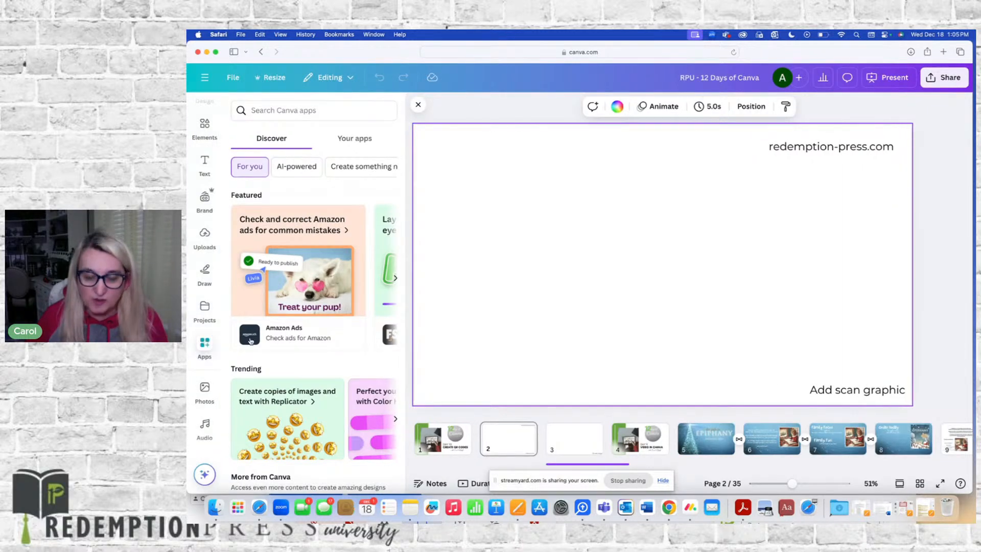
{"action": "scroll", "coordinate": [286, 333], "scroll_direction": "down", "scroll_amount": 2}
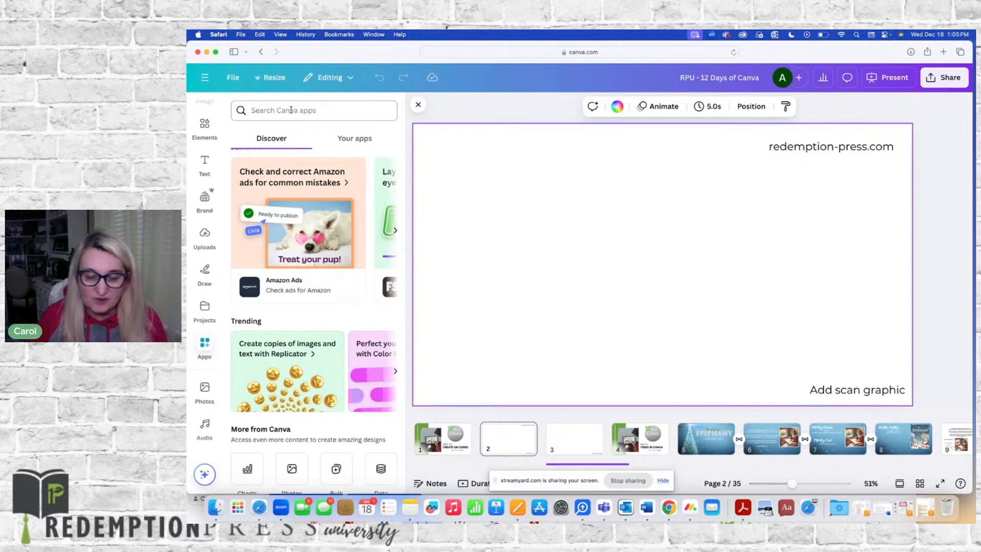
{"action": "scroll", "coordinate": [293, 229], "scroll_direction": "down", "scroll_amount": 5}
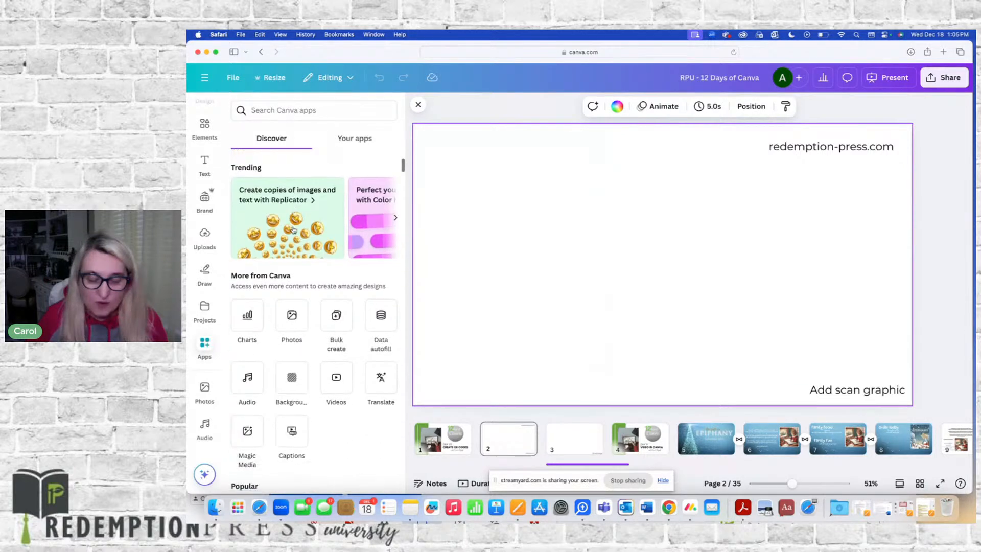
{"action": "scroll", "coordinate": [294, 229], "scroll_direction": "down", "scroll_amount": 3}
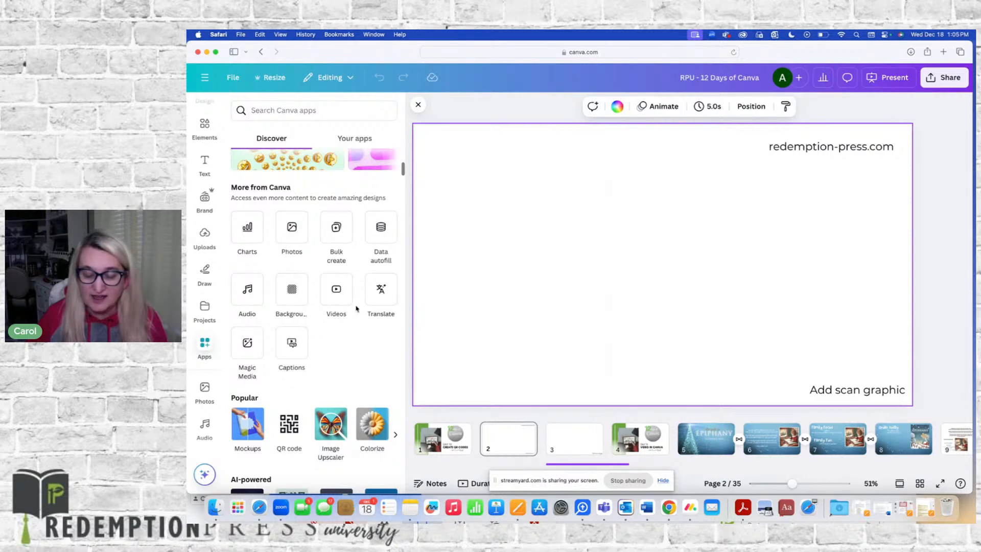
{"action": "scroll", "coordinate": [302, 271], "scroll_direction": "down", "scroll_amount": 1}
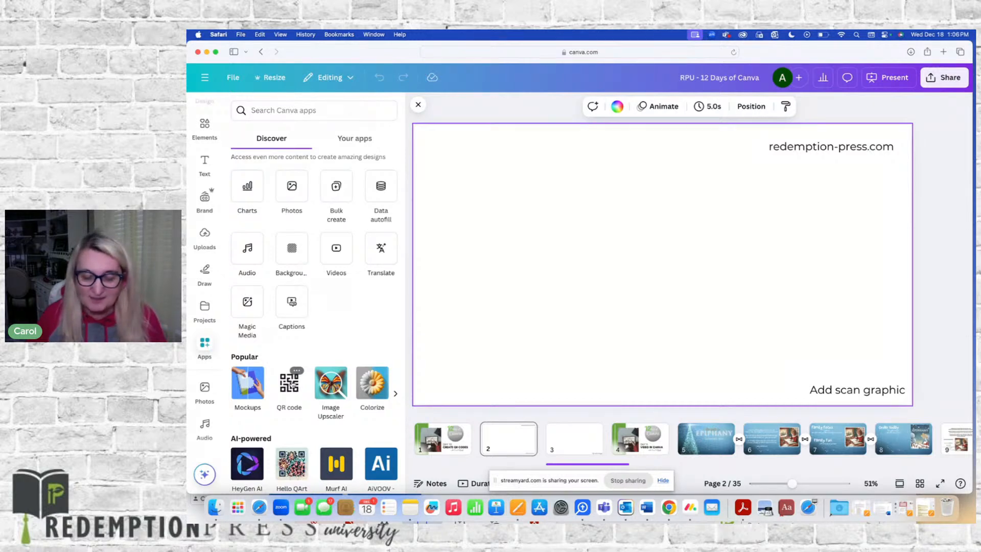
{"action": "left_click", "coordinate": [292, 383]}
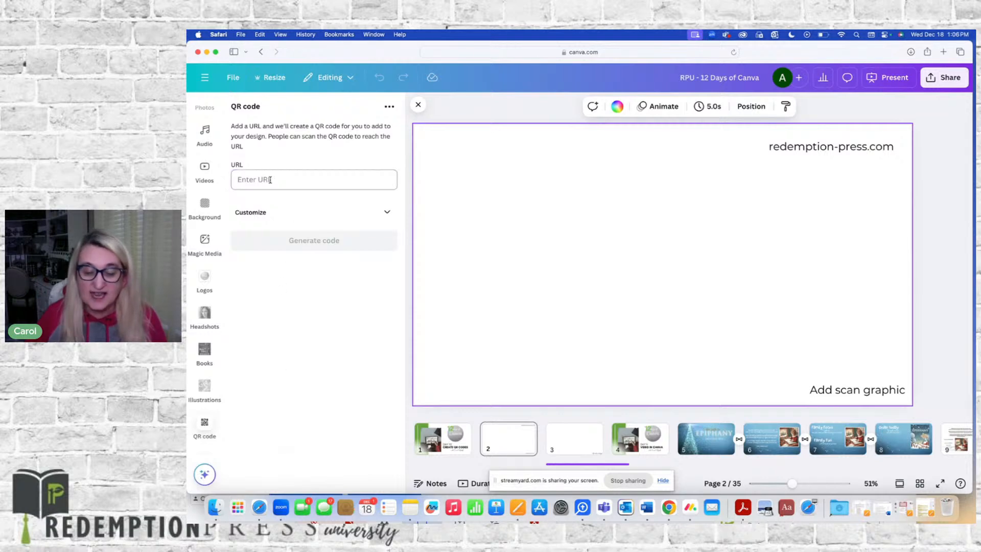
Paste the copied redemption-press.com URL and generate a QR code on the slide
{"action": "left_click", "coordinate": [270, 180]}
{"action": "key", "text": "super+v"}
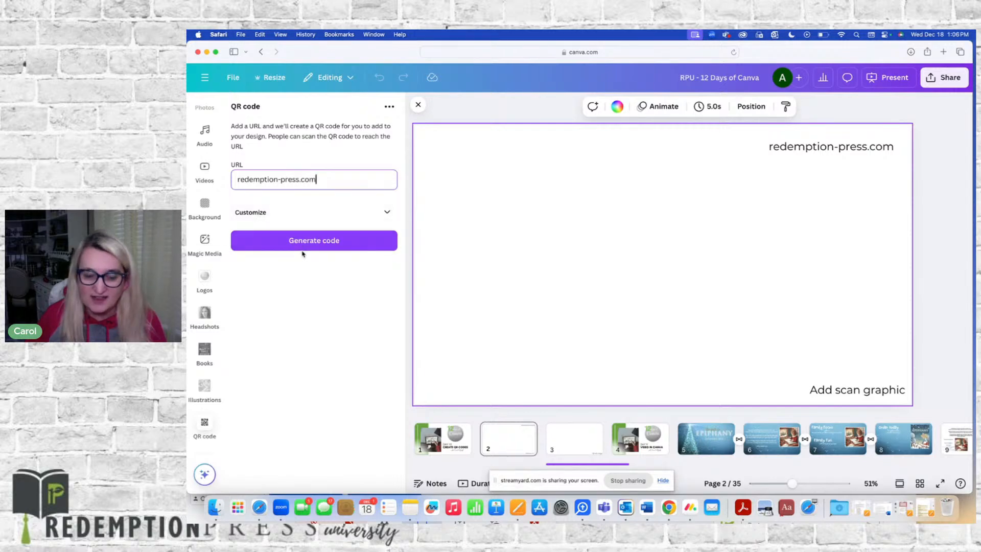
{"action": "left_click", "coordinate": [304, 245]}
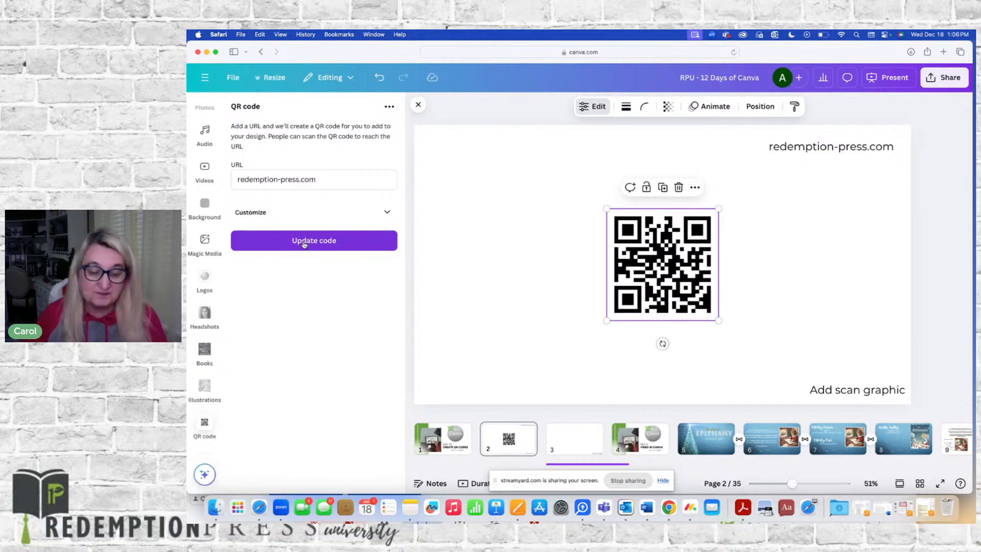
Set the QR code's background color to a muted green, #87A875
{"action": "left_click", "coordinate": [386, 213]}
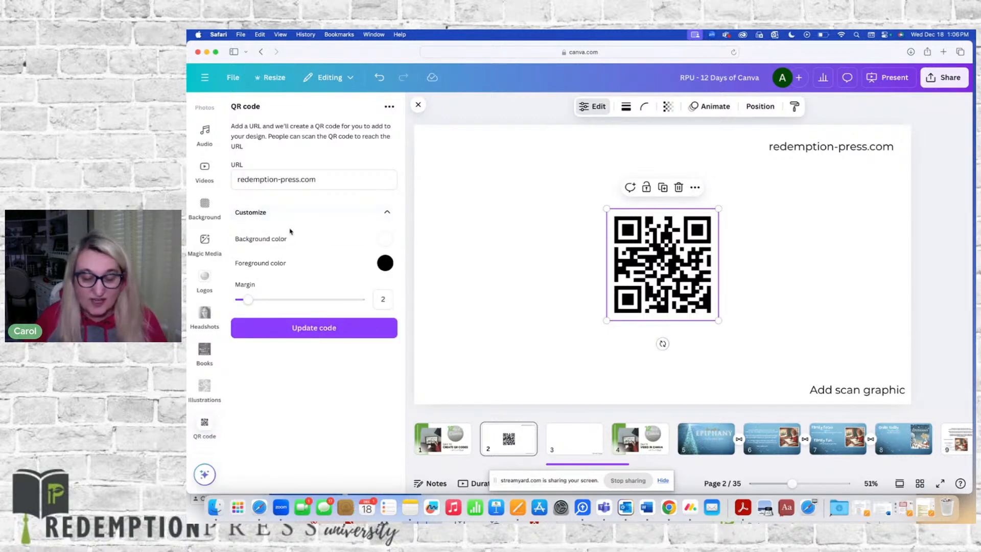
{"action": "left_click", "coordinate": [385, 238]}
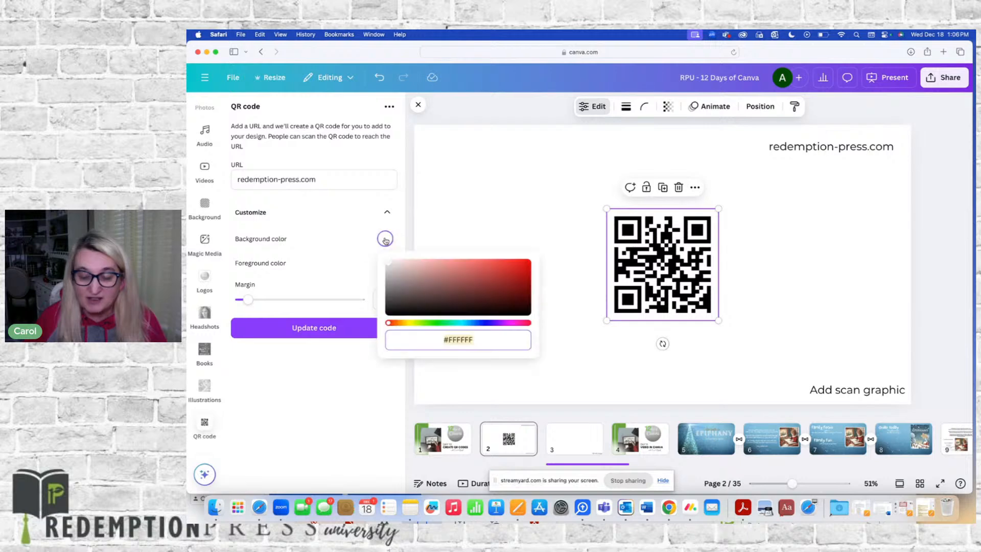
{"action": "left_click", "coordinate": [426, 323]}
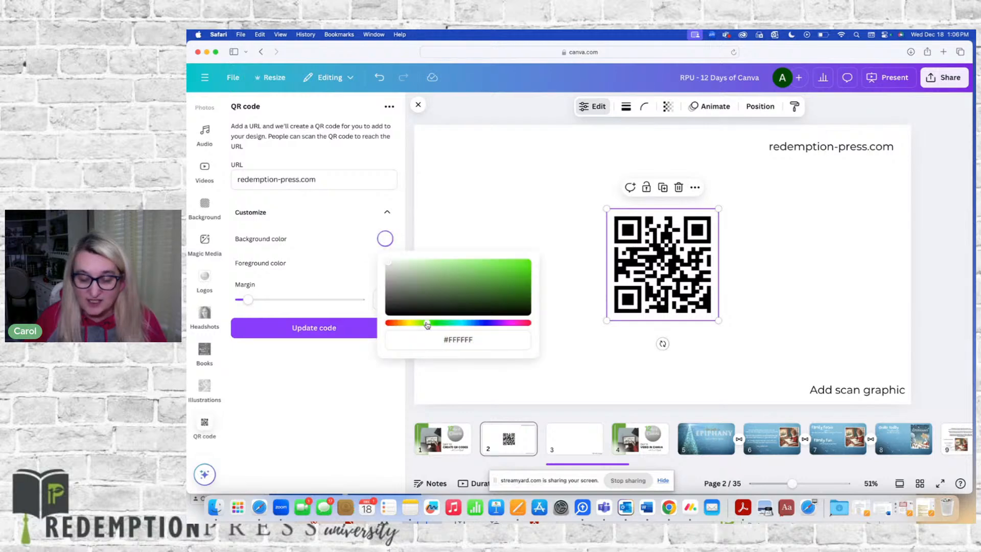
{"action": "left_click", "coordinate": [430, 276]}
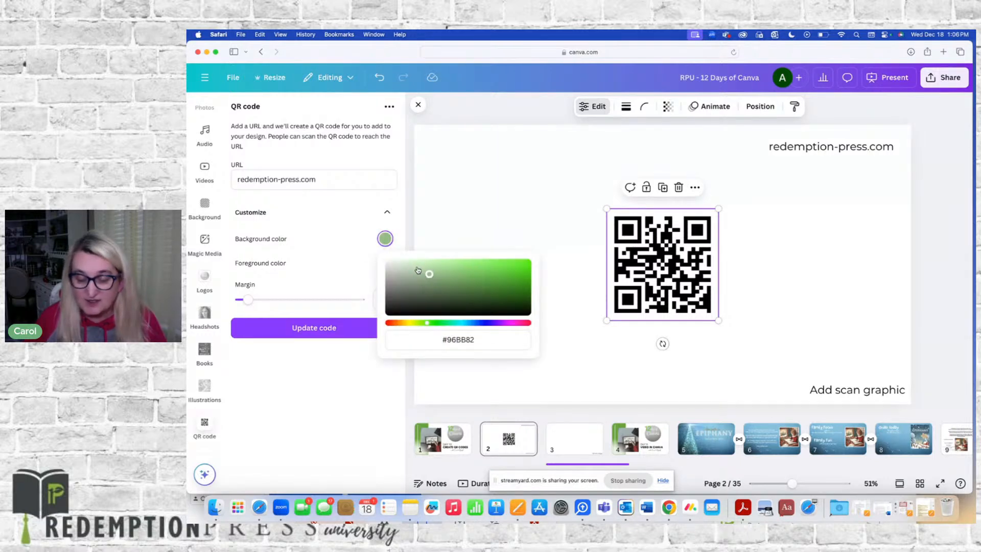
{"action": "left_click_drag", "start_coordinate": [430, 276], "coordinate": [431, 278]}
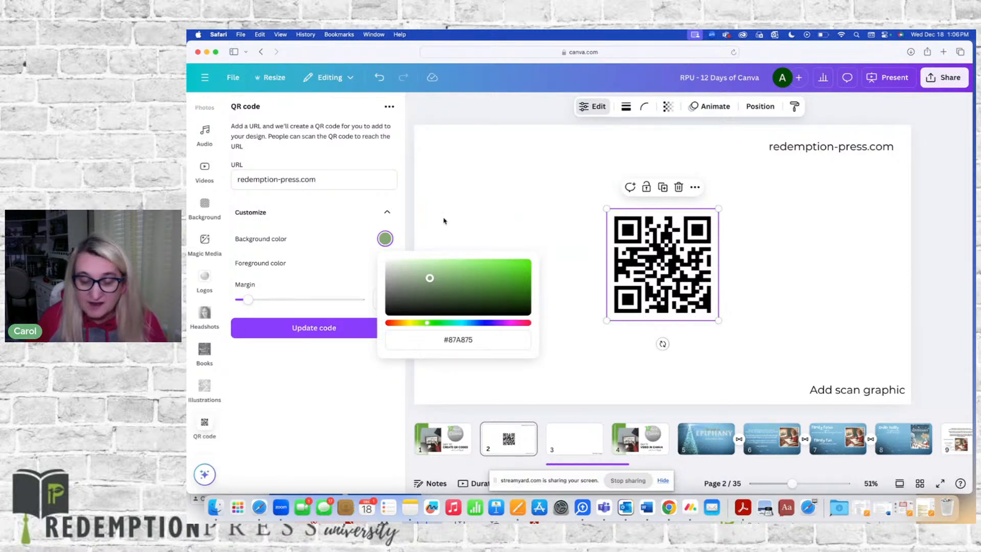
Set the QR code's foreground color to near-white #FAF6F6
{"action": "left_click", "coordinate": [322, 257]}
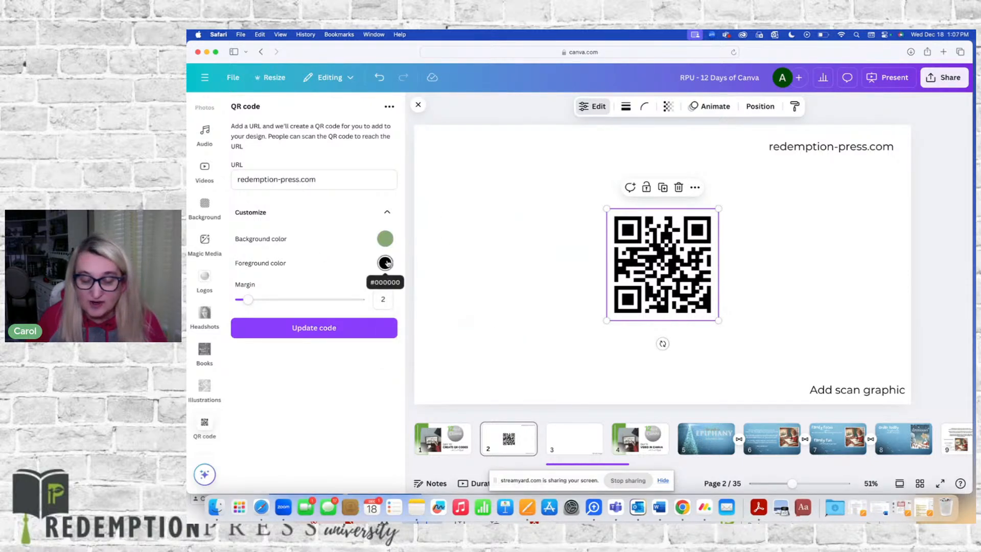
{"action": "left_click", "coordinate": [385, 262]}
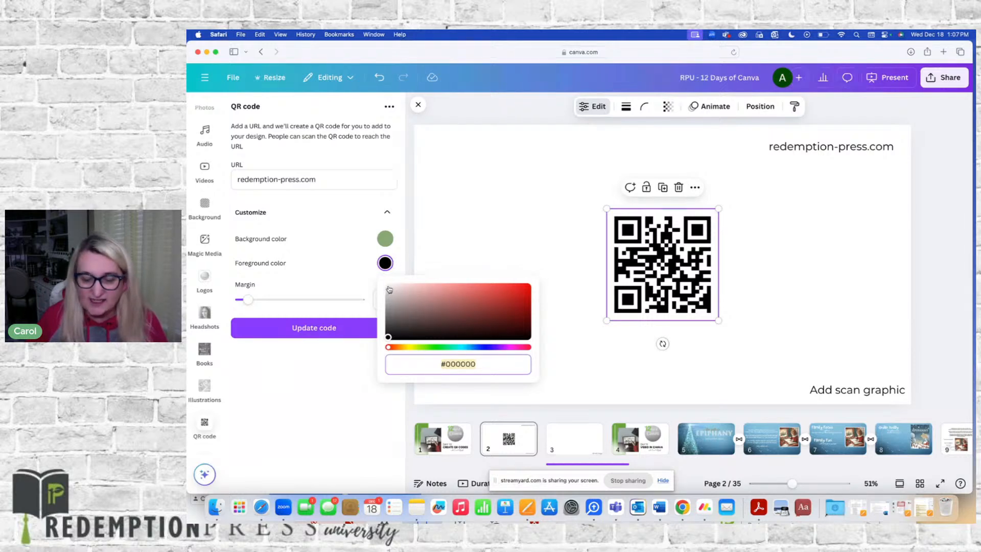
{"action": "left_click", "coordinate": [387, 287]}
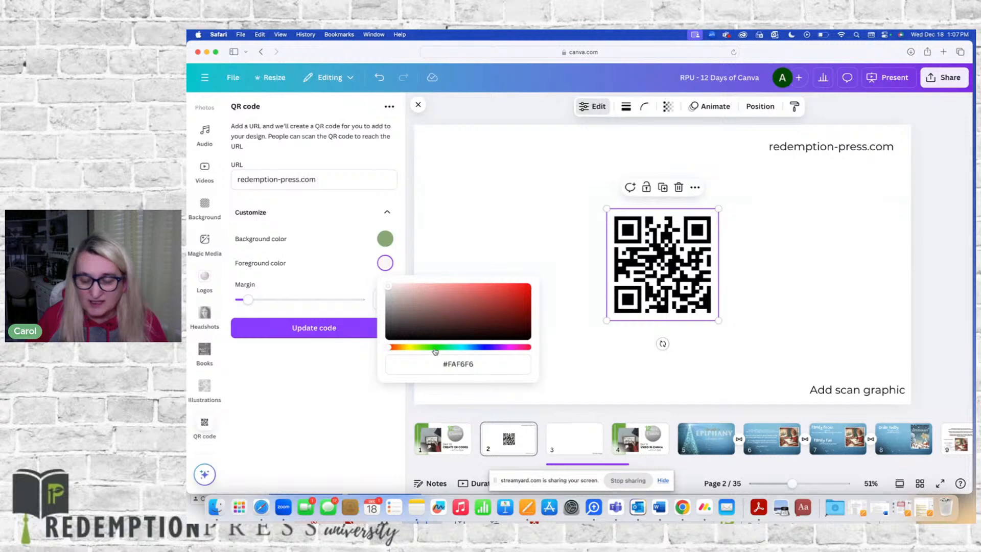
{"action": "left_click", "coordinate": [336, 282]}
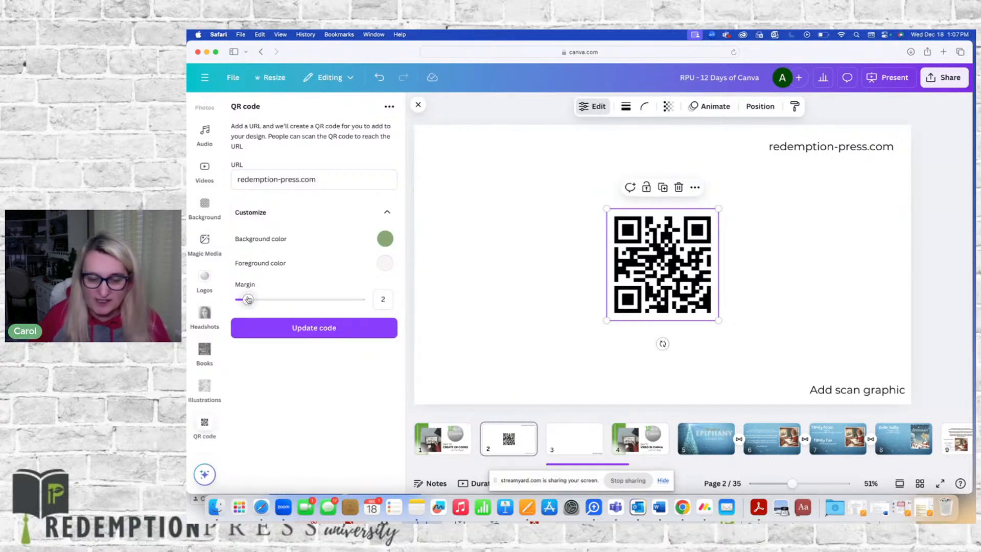
Set the QR code margin to 7 and update the code
{"action": "left_click_drag", "start_coordinate": [248, 299], "coordinate": [266, 303]}
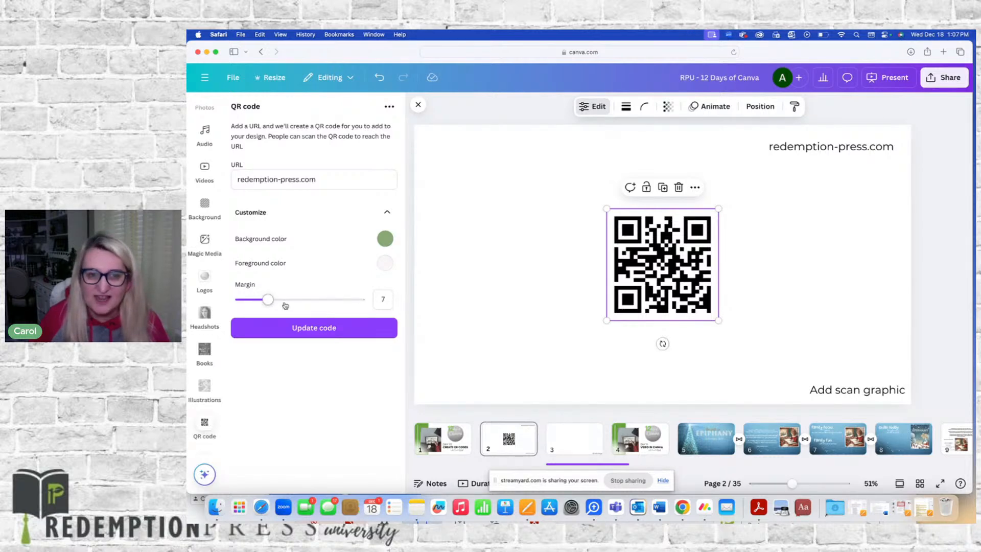
{"action": "left_click", "coordinate": [315, 329]}
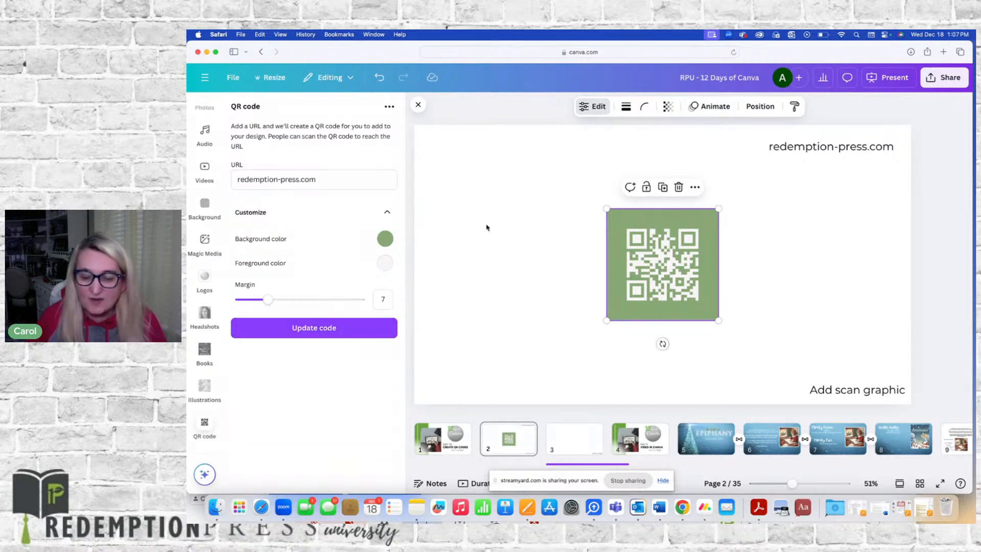
{"action": "left_click", "coordinate": [506, 224]}
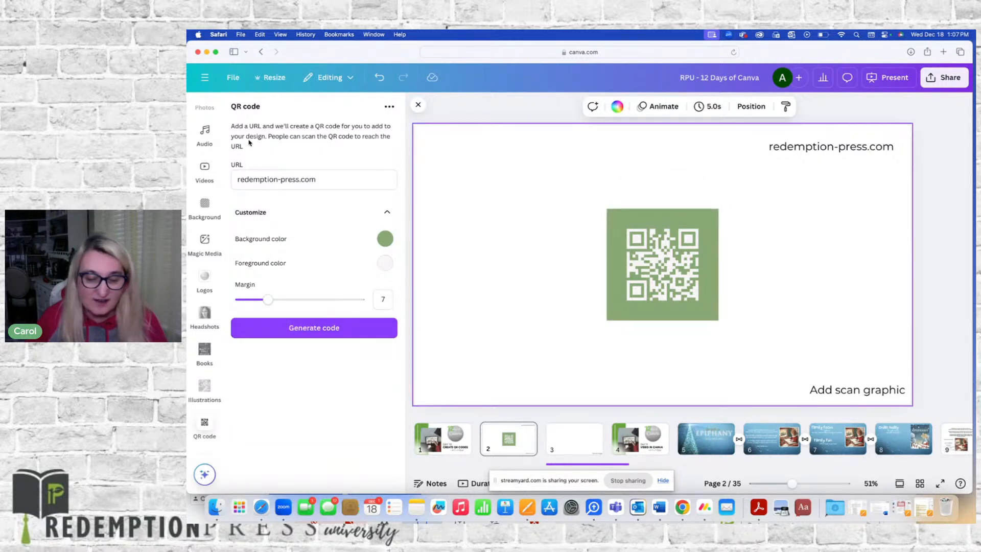
Search the elements library for scan
{"action": "scroll", "coordinate": [210, 147], "scroll_direction": "up", "scroll_amount": 8}
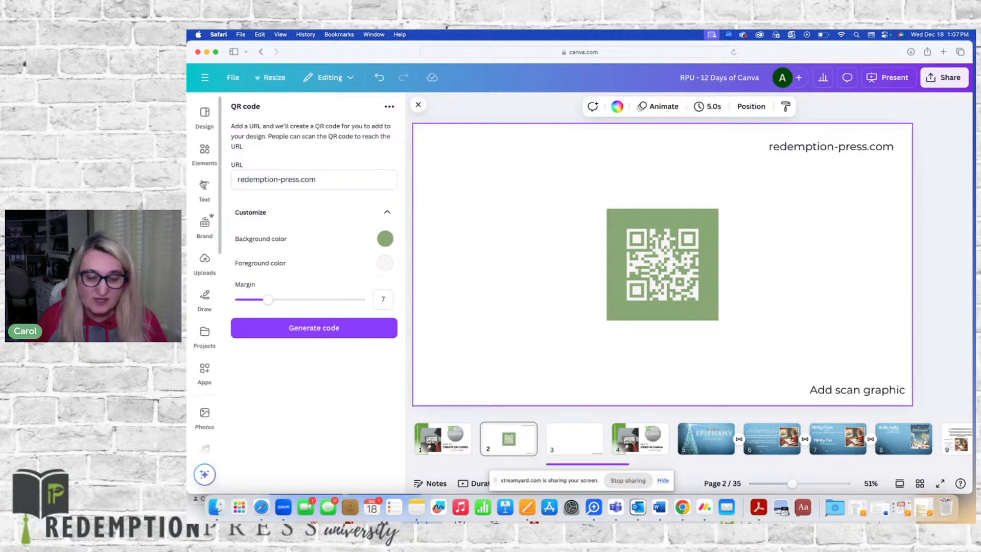
{"action": "left_click", "coordinate": [204, 148]}
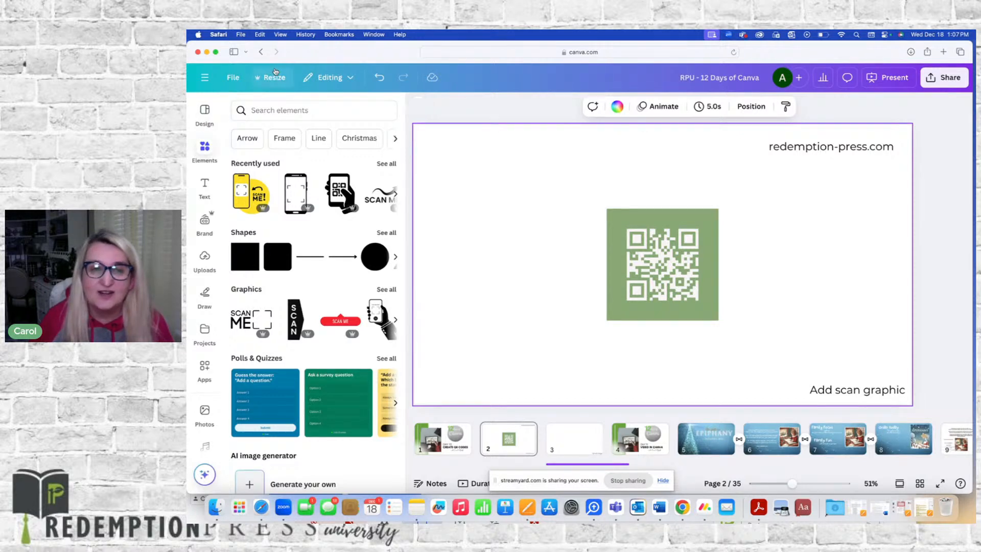
{"action": "left_click", "coordinate": [263, 110]}
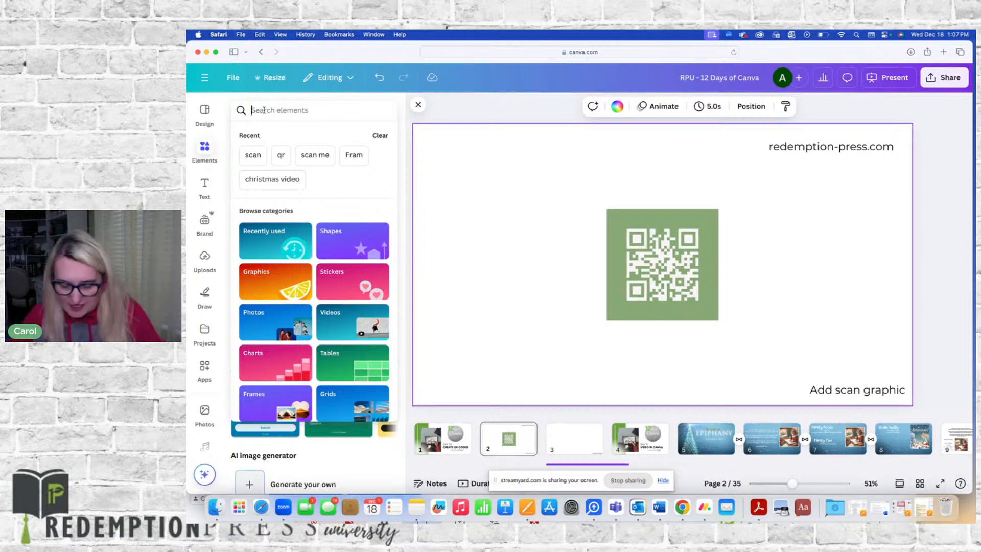
{"action": "type", "text": "scran"}
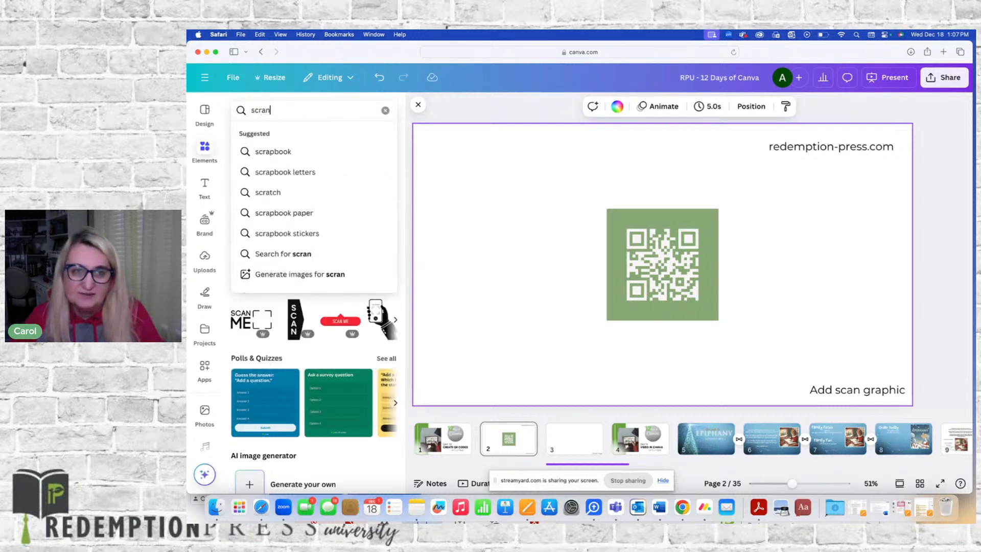
{"action": "key", "text": "BackSpace"}
{"action": "key", "text": "BackSpace"}
{"action": "type", "text": "an"}
{"action": "key", "text": "Return"}
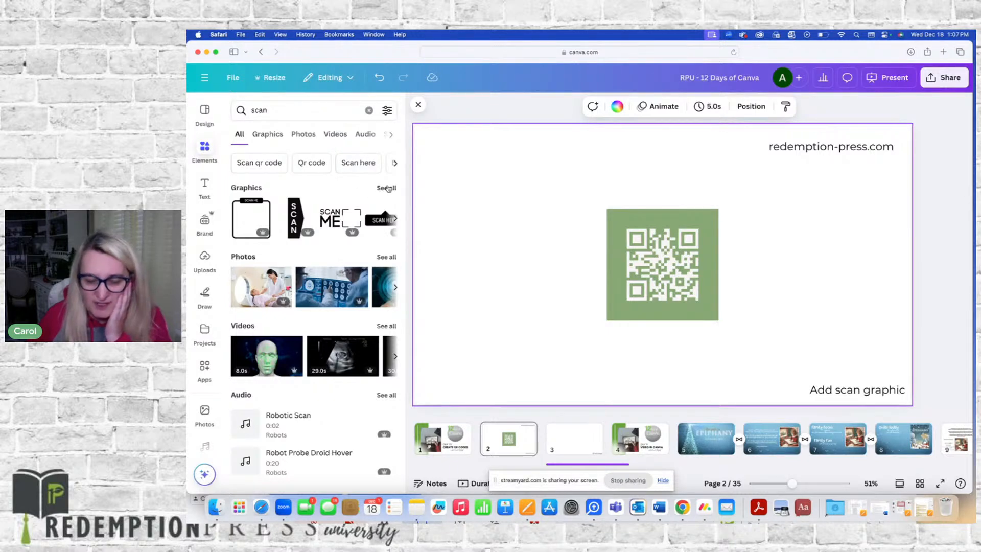
Add the SCAN ME bracket graphic and enlarge it so its frame surrounds the QR code
{"action": "left_click", "coordinate": [381, 192]}
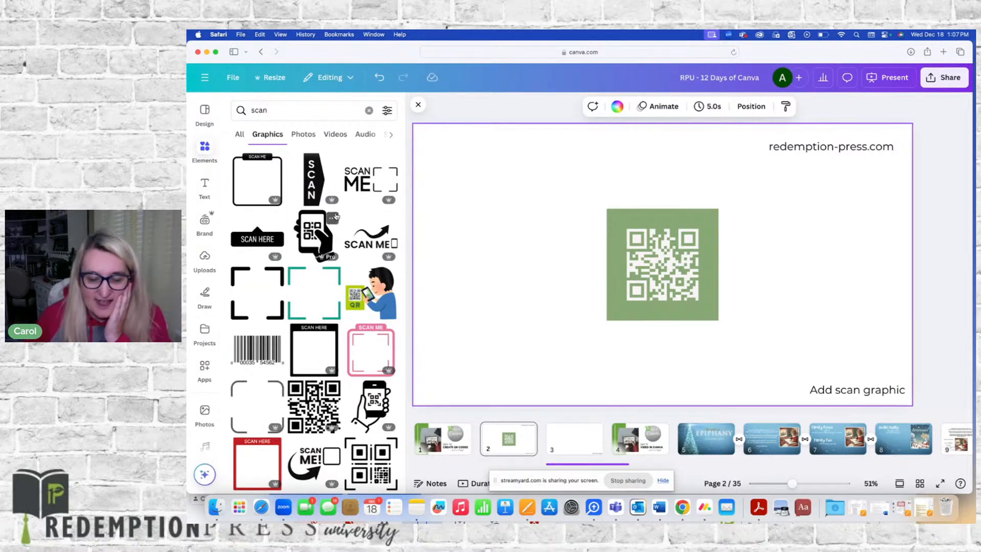
{"action": "left_click", "coordinate": [360, 185]}
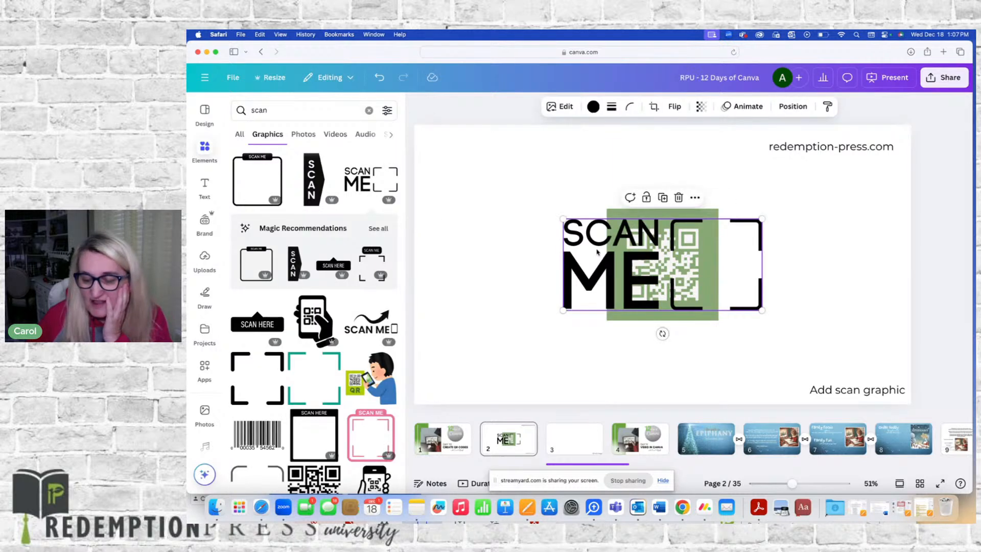
{"action": "left_click_drag", "start_coordinate": [559, 233], "coordinate": [519, 229]}
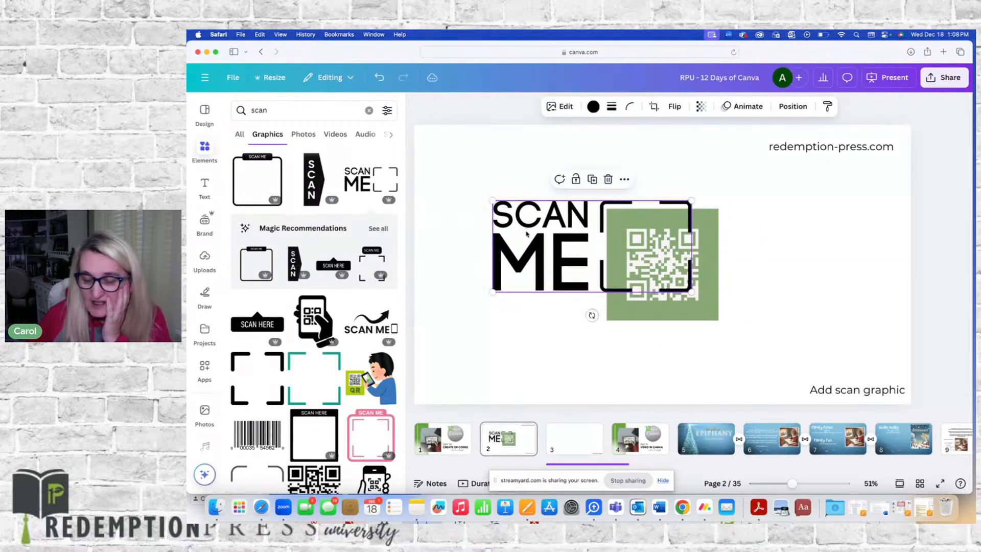
{"action": "left_click_drag", "start_coordinate": [690, 291], "coordinate": [704, 326]}
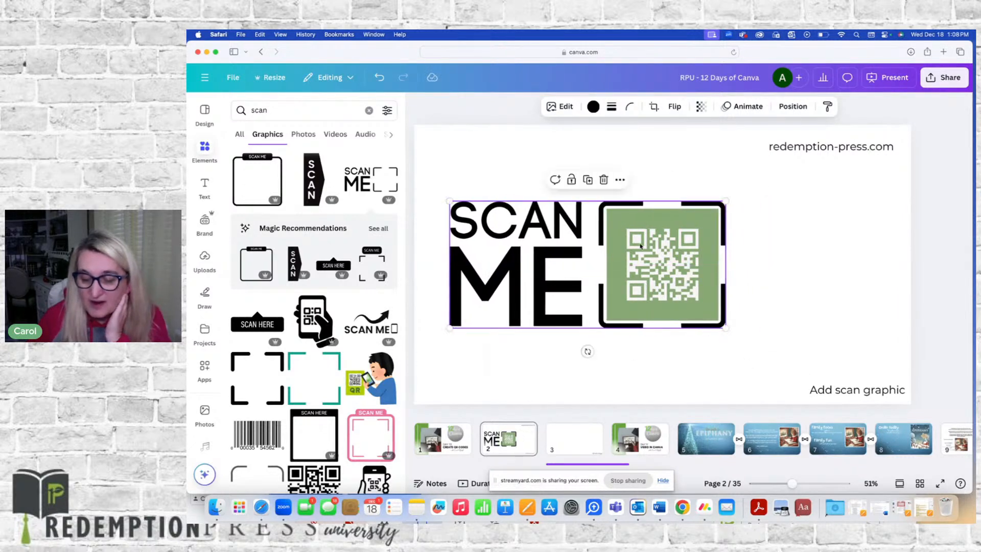
Recolor the SCAN ME graphic with the green document color
{"action": "left_click", "coordinate": [594, 106]}
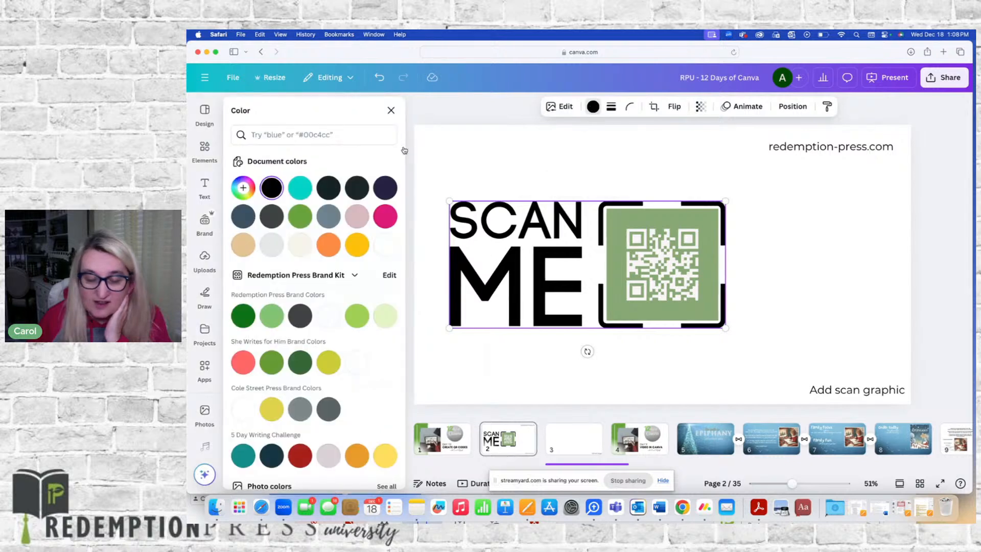
{"action": "left_click", "coordinate": [301, 218]}
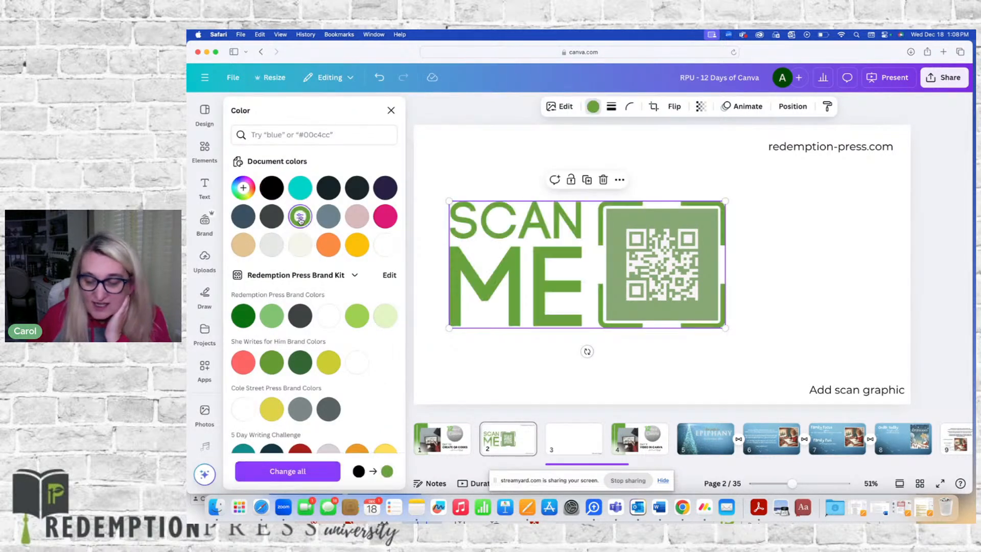
{"action": "scroll", "coordinate": [314, 270], "scroll_direction": "down", "scroll_amount": 5}
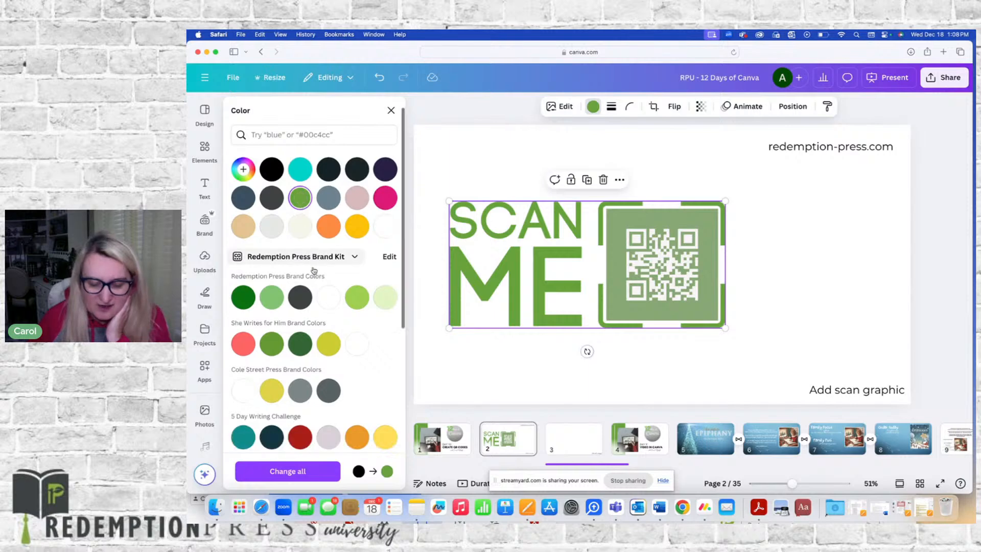
{"action": "scroll", "coordinate": [313, 270], "scroll_direction": "down", "scroll_amount": 1}
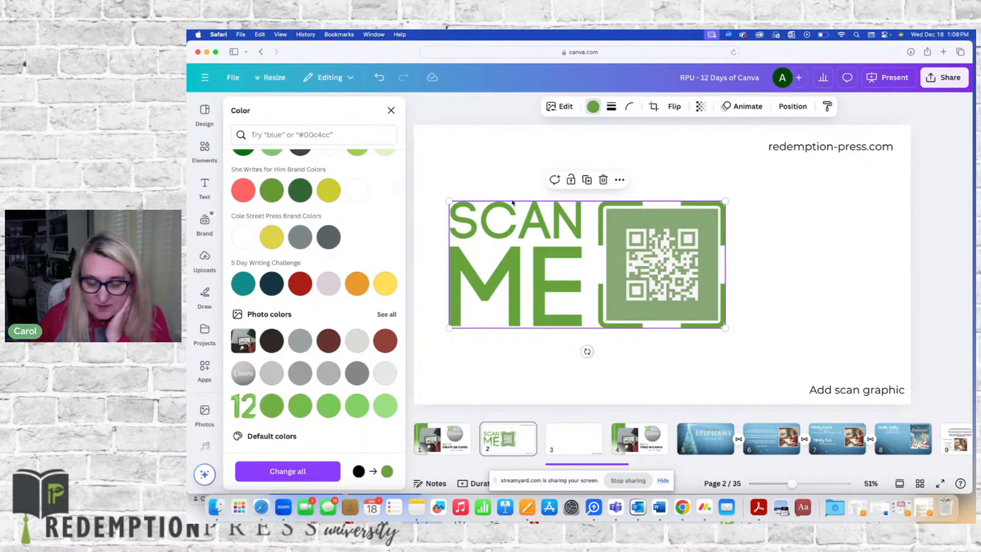
{"action": "left_click", "coordinate": [744, 196]}
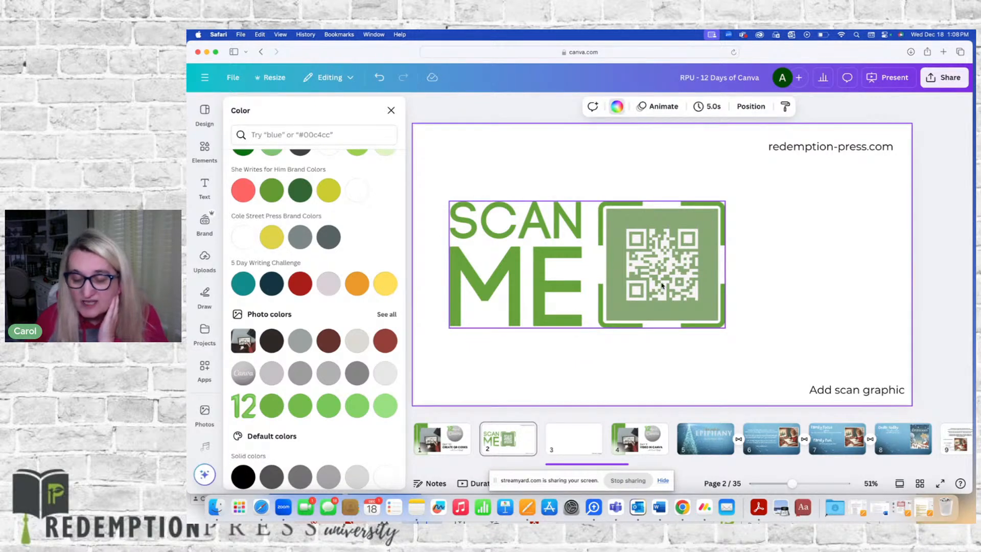
{"action": "left_click", "coordinate": [242, 284]}
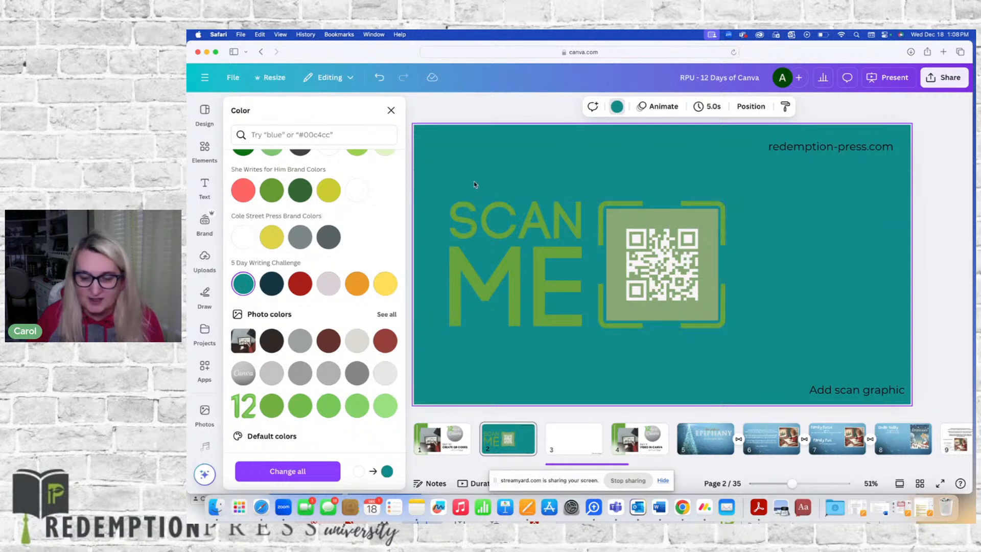
{"action": "key", "text": "super+z"}
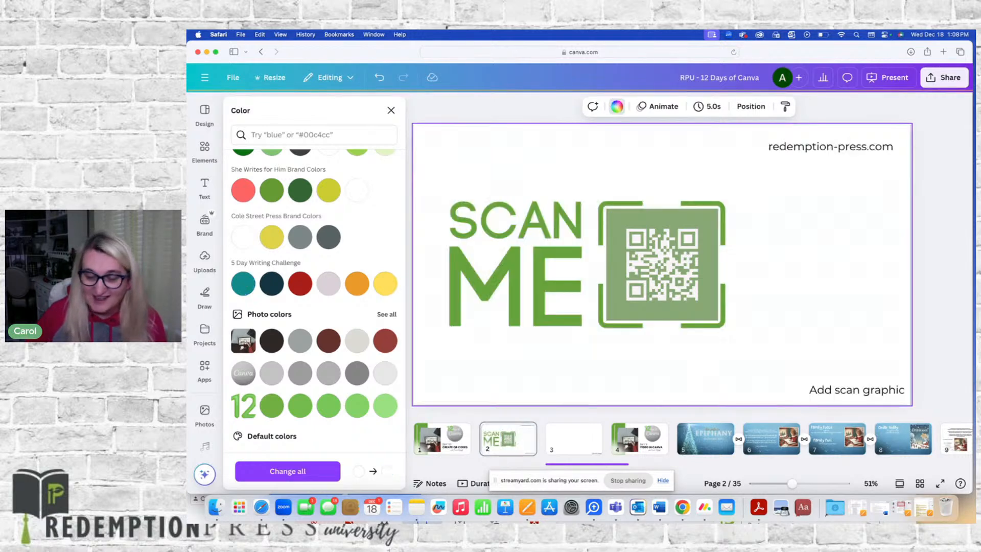
Recolor the SCAN ME graphic with the slate gray document color
{"action": "left_click", "coordinate": [485, 275]}
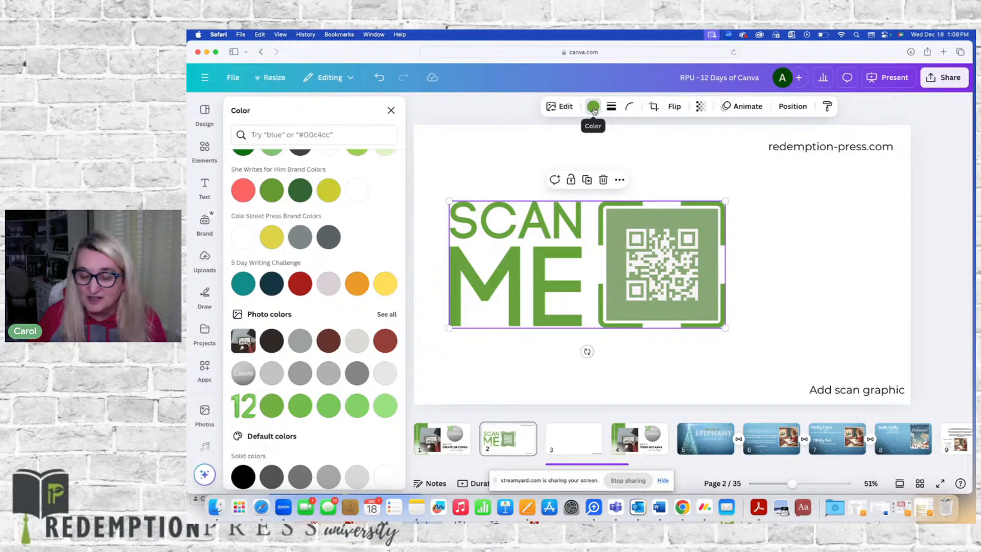
{"action": "left_click", "coordinate": [593, 108]}
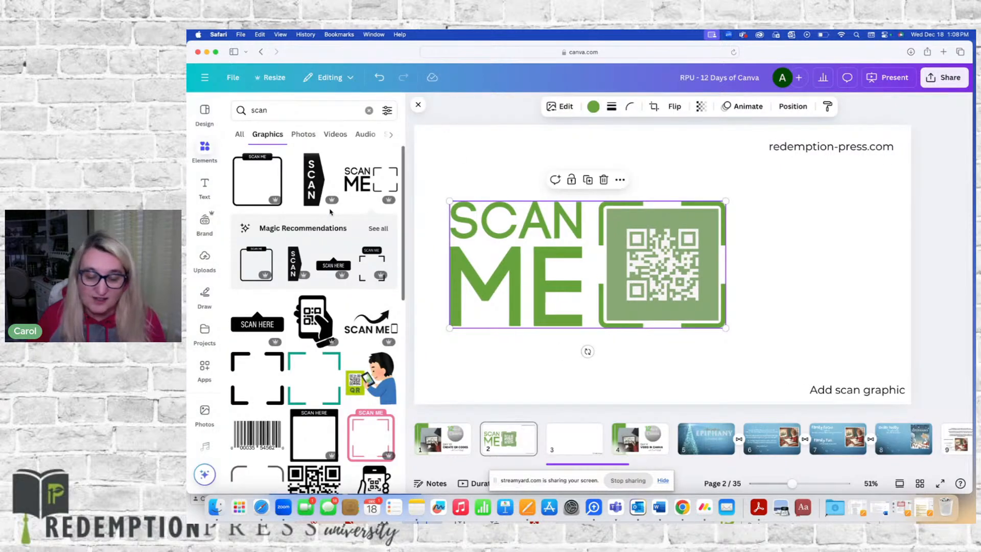
{"action": "left_click", "coordinate": [594, 107]}
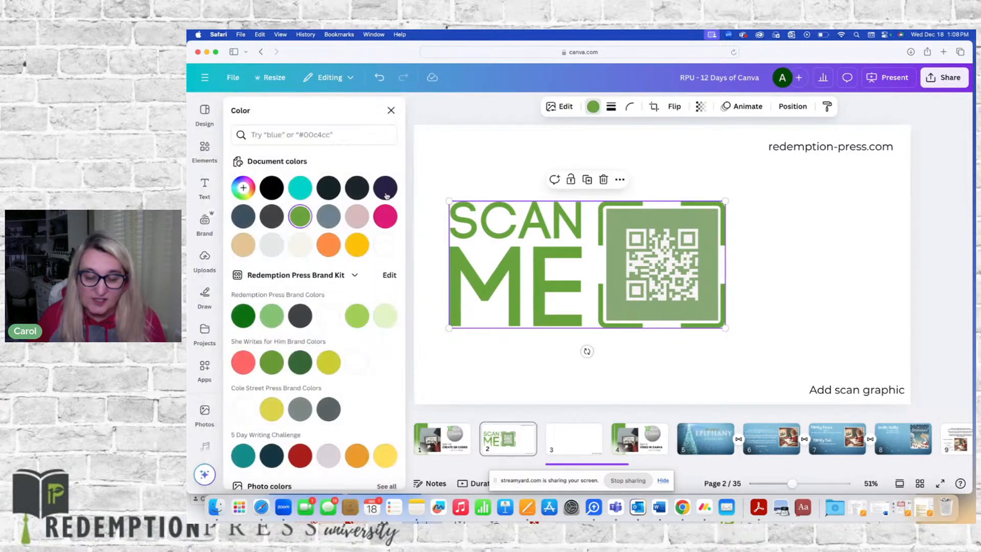
{"action": "left_click", "coordinate": [328, 217]}
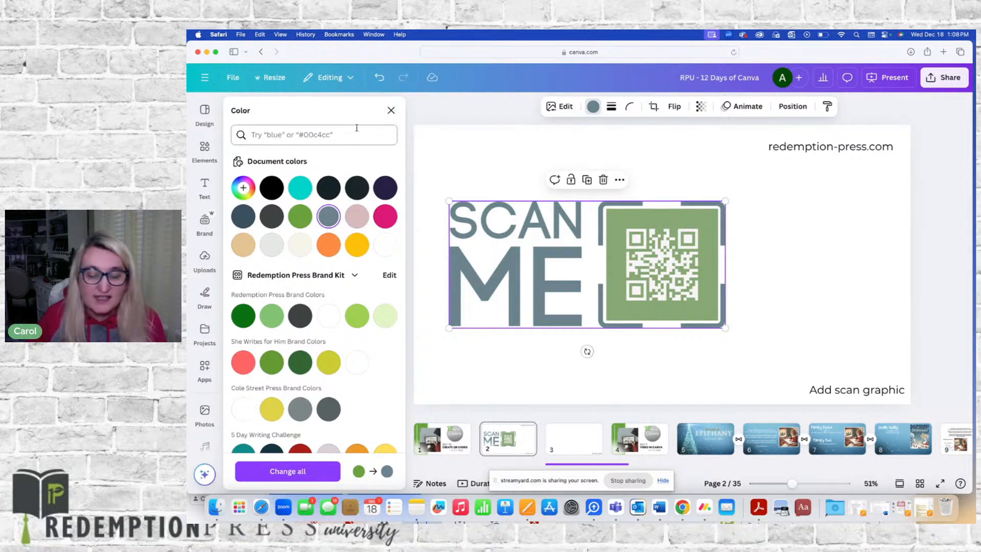
{"action": "left_click", "coordinate": [391, 111]}
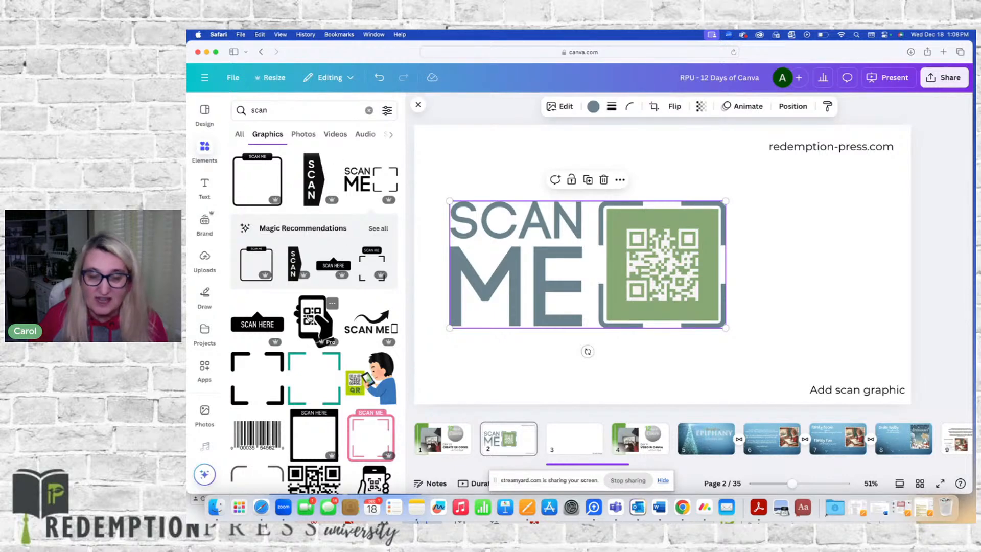
Add the hand-holding-phone scan graphic, shrink it, and place it just right of the QR code's lower corner
{"action": "left_click", "coordinate": [310, 318]}
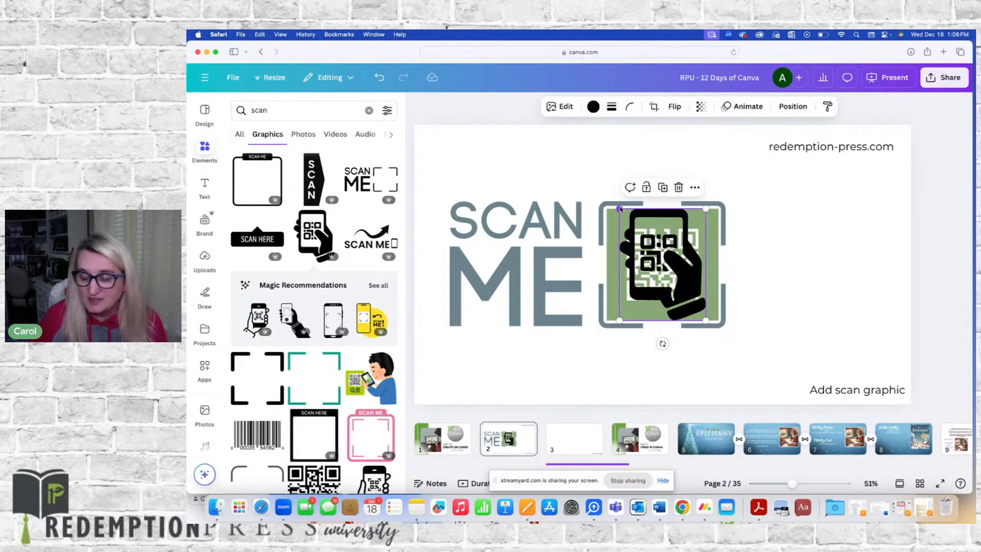
{"action": "left_click_drag", "start_coordinate": [619, 208], "coordinate": [663, 265]}
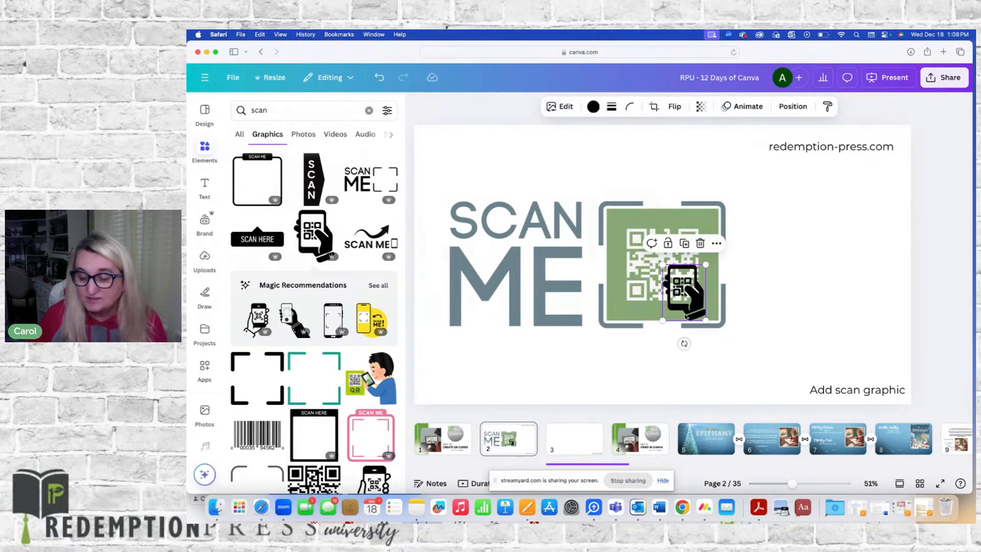
{"action": "left_click_drag", "start_coordinate": [687, 317], "coordinate": [761, 314]}
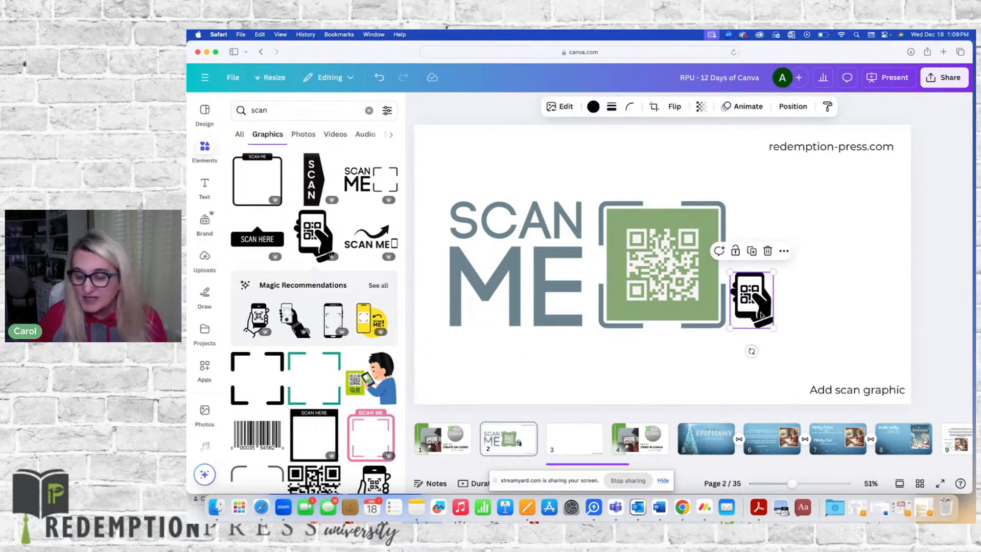
Recolor the phone graphic with the dark slate document color #3c5061
{"action": "left_click", "coordinate": [593, 107]}
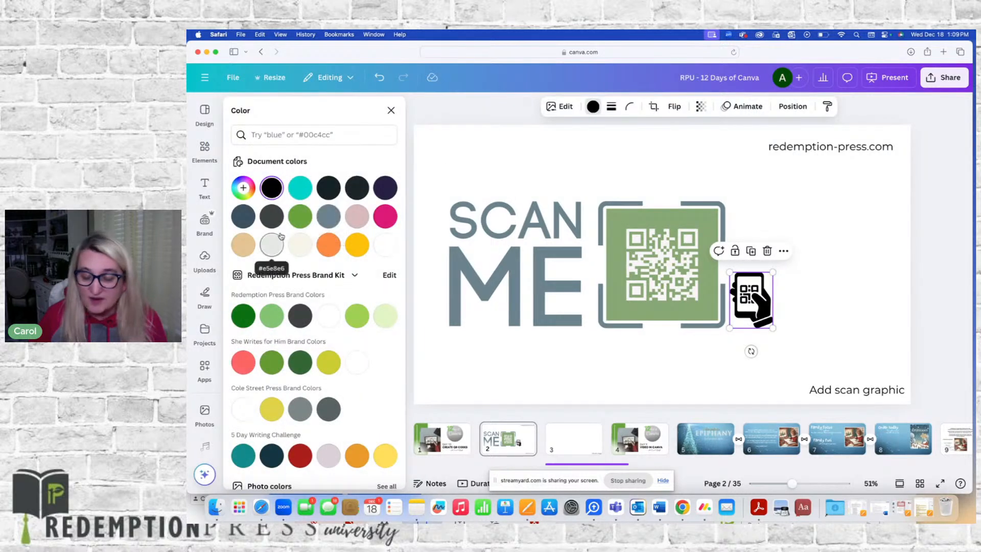
{"action": "left_click", "coordinate": [244, 216]}
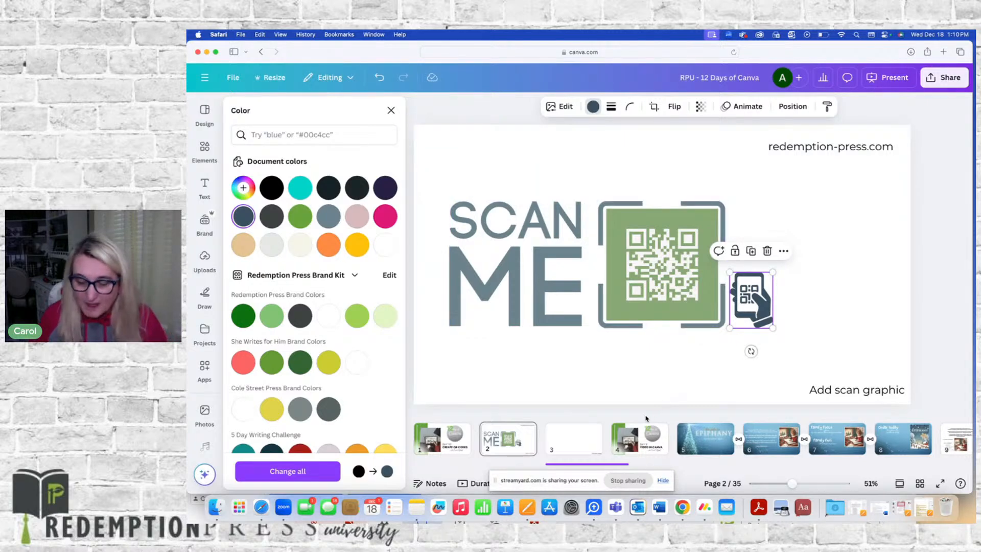
Go to slide 3 and delete its QR with image label
{"action": "left_click", "coordinate": [571, 445]}
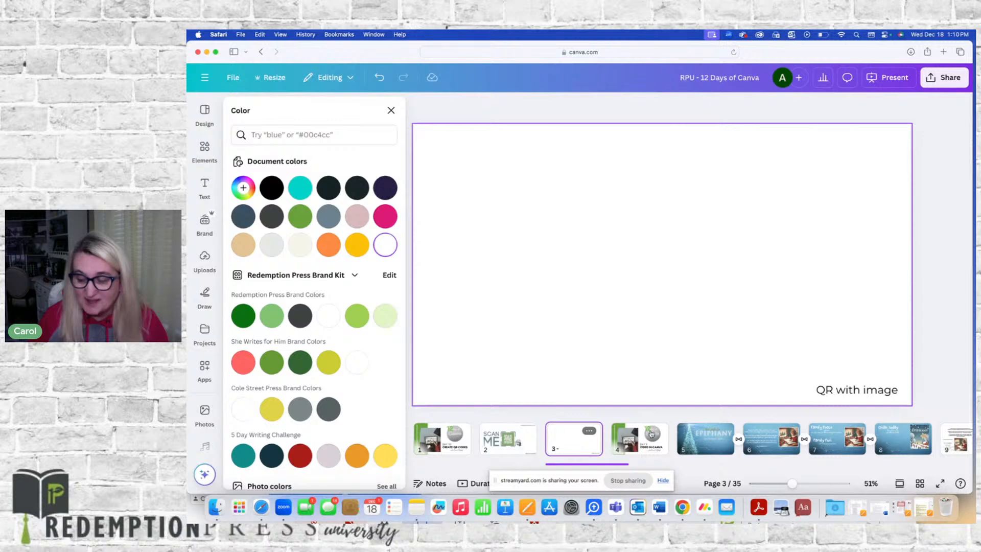
{"action": "key", "text": "Delete"}
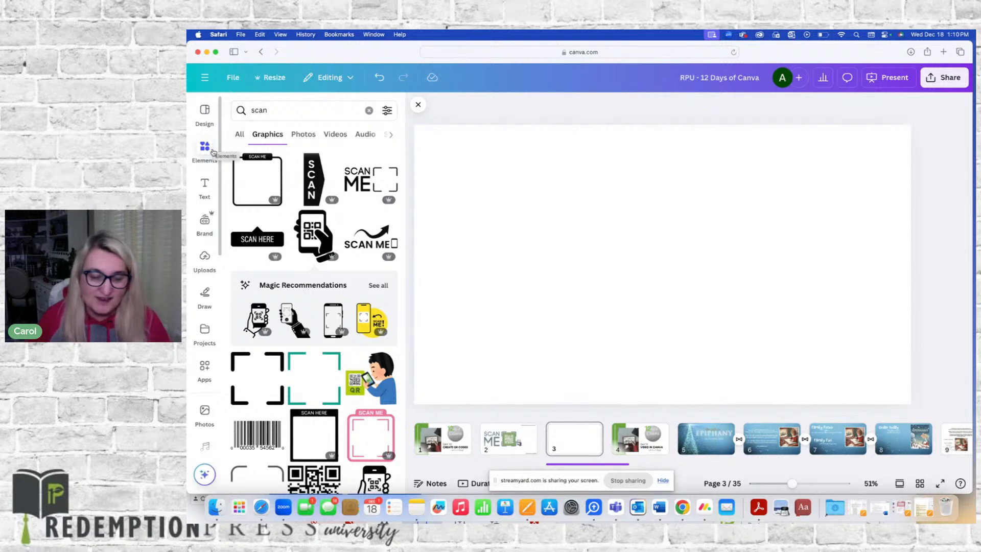
Search the photo library for books
{"action": "scroll", "coordinate": [207, 271], "scroll_direction": "down", "scroll_amount": 3}
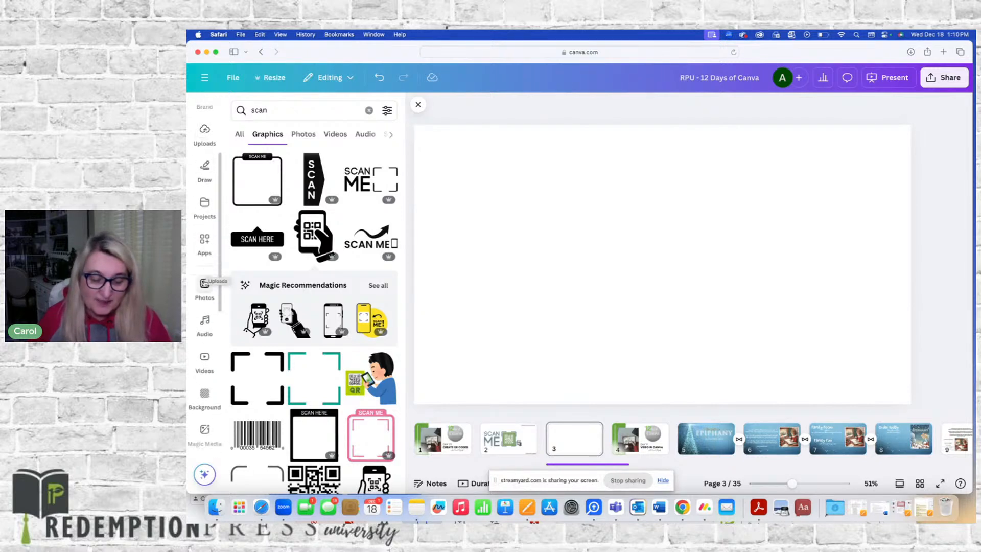
{"action": "left_click", "coordinate": [204, 286]}
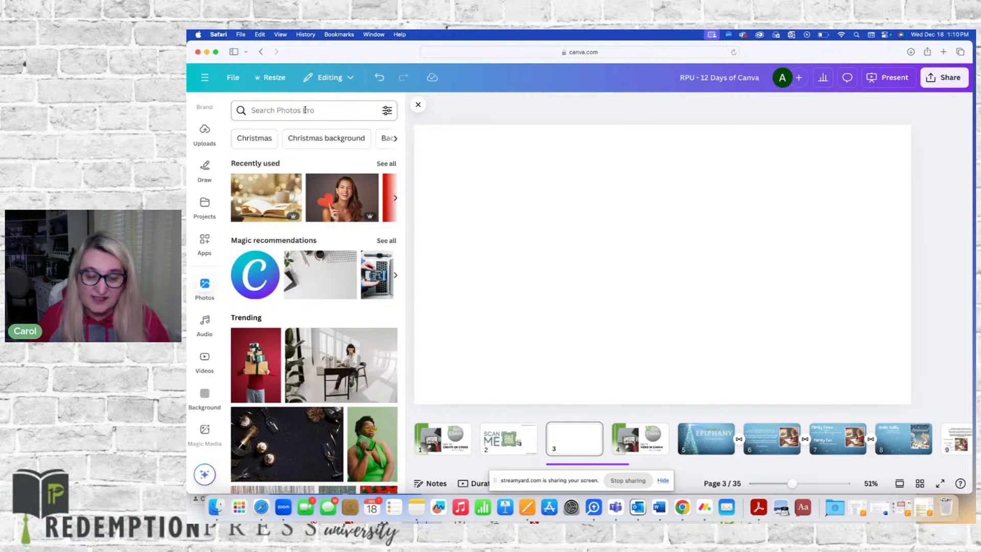
{"action": "left_click", "coordinate": [305, 111]}
{"action": "type", "text": "books"}
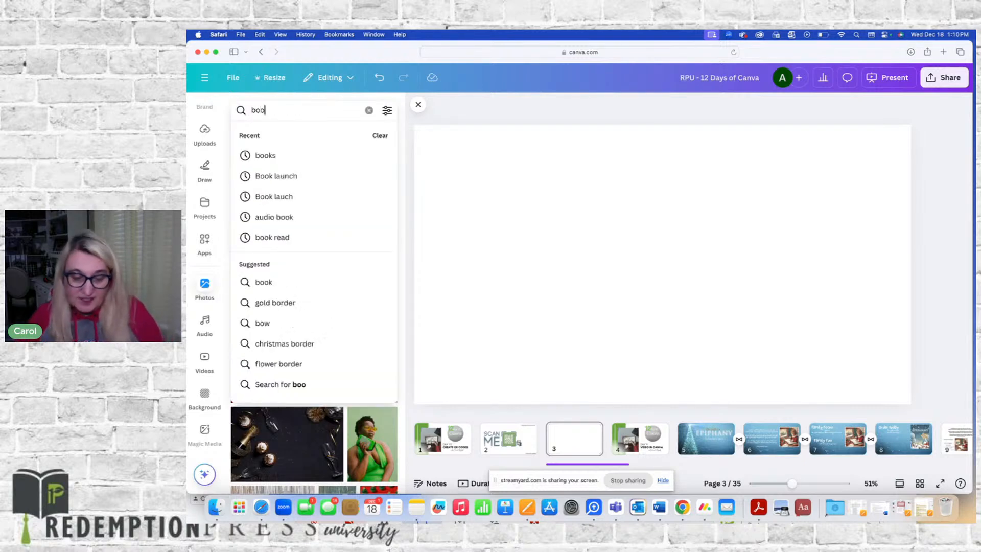
{"action": "key", "text": "Return"}
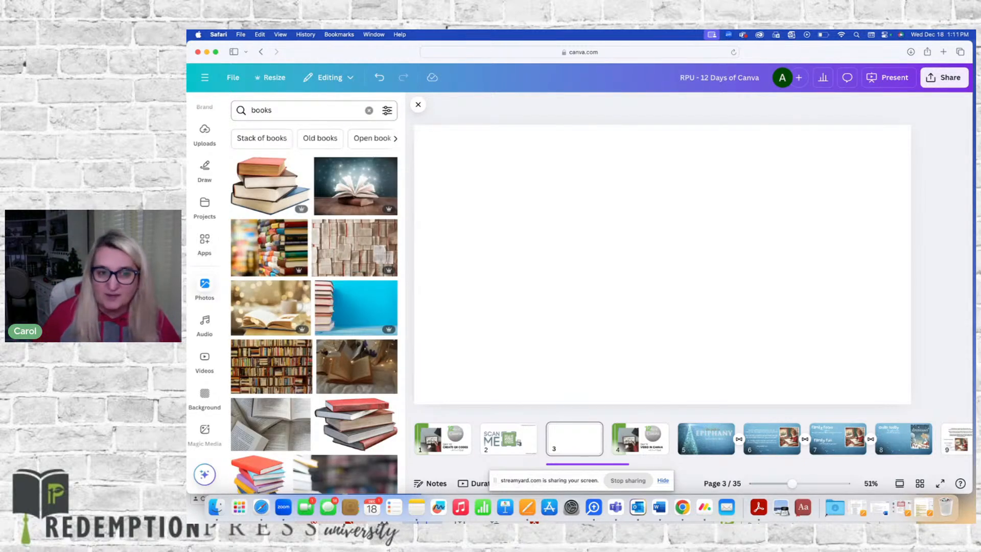
Add the open book with bokeh lights photo and set it as slide 3's background
{"action": "left_click", "coordinate": [263, 305]}
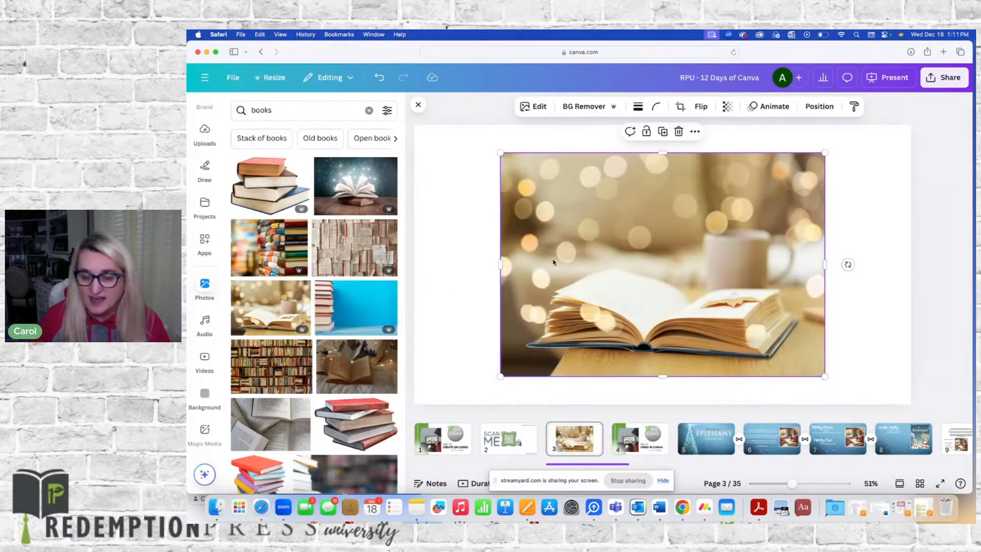
{"action": "right_click", "coordinate": [621, 248]}
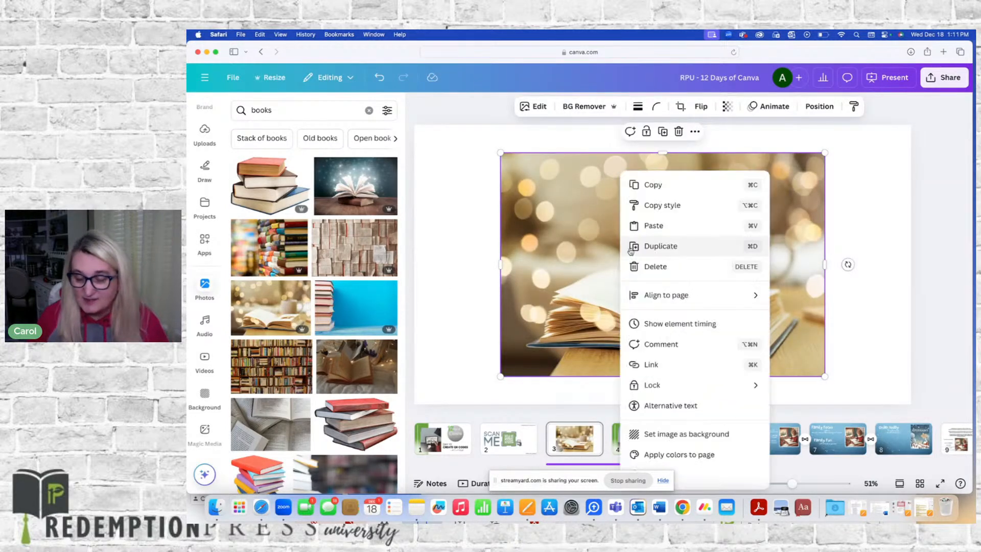
{"action": "left_click", "coordinate": [655, 434]}
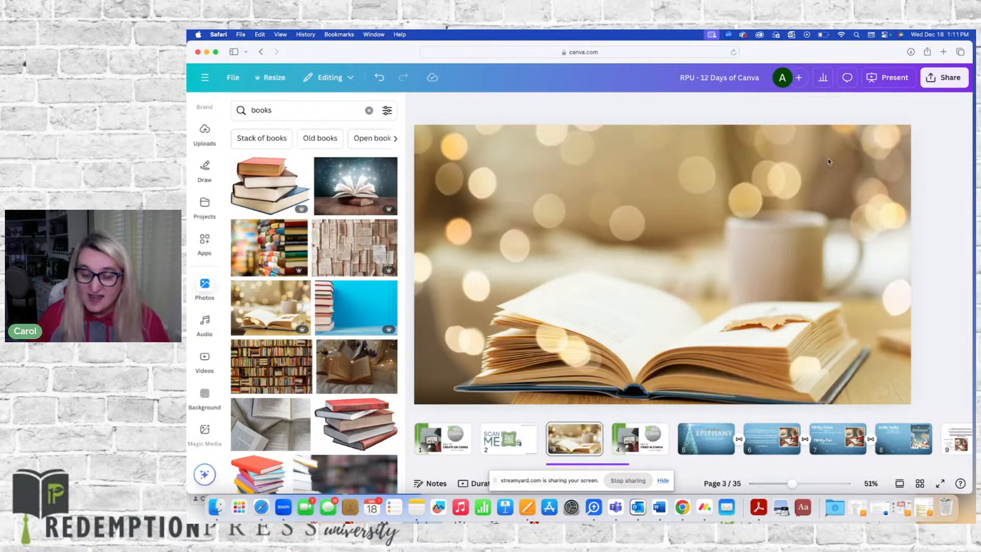
{"action": "left_click", "coordinate": [665, 241]}
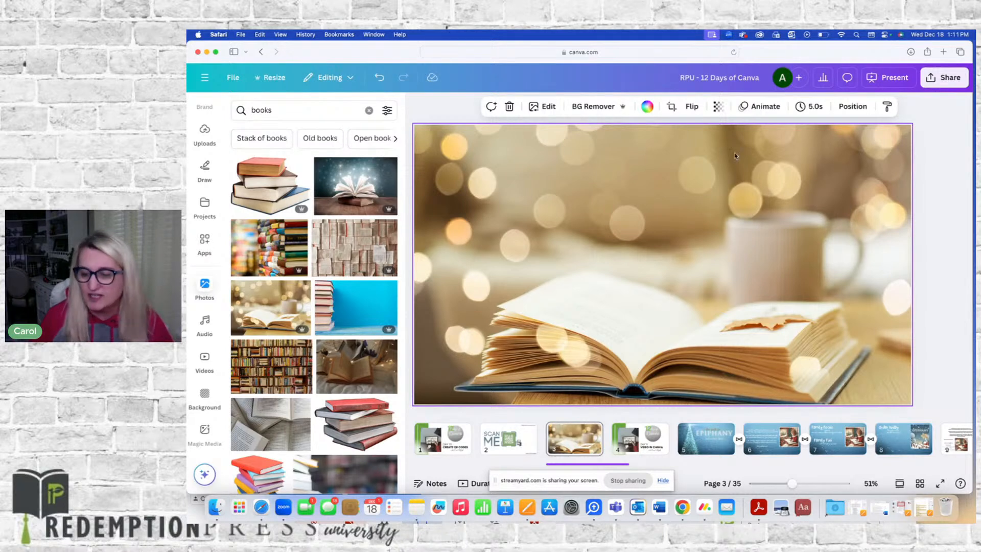
Generate a QR code of slide 3 with the URL redemption-press.com and download it
{"action": "left_click", "coordinate": [943, 78]}
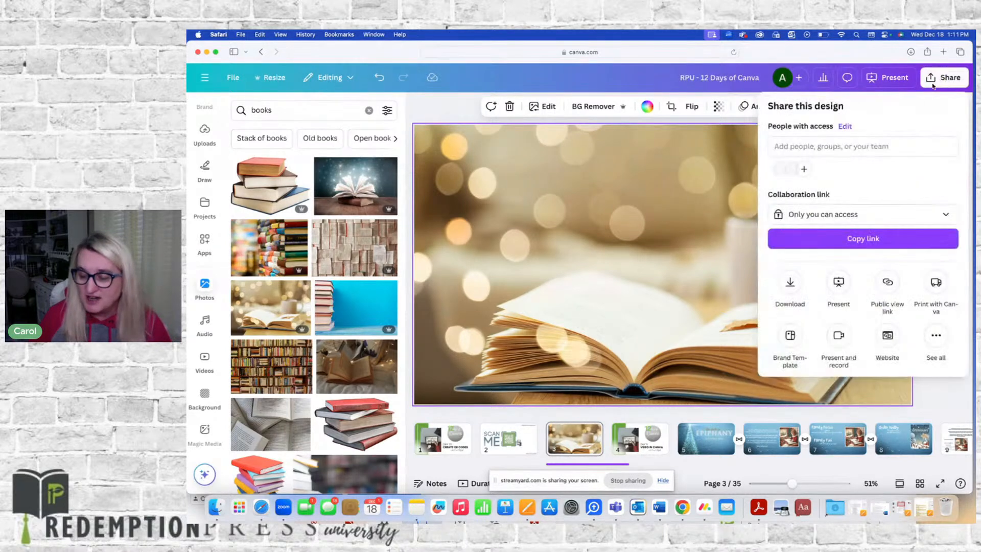
{"action": "left_click", "coordinate": [937, 337]}
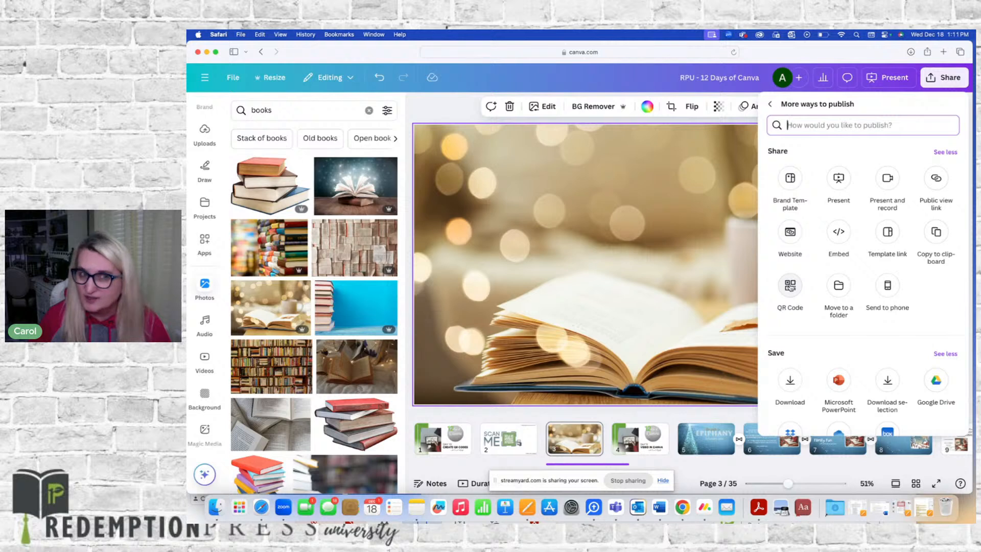
{"action": "left_click", "coordinate": [790, 287]}
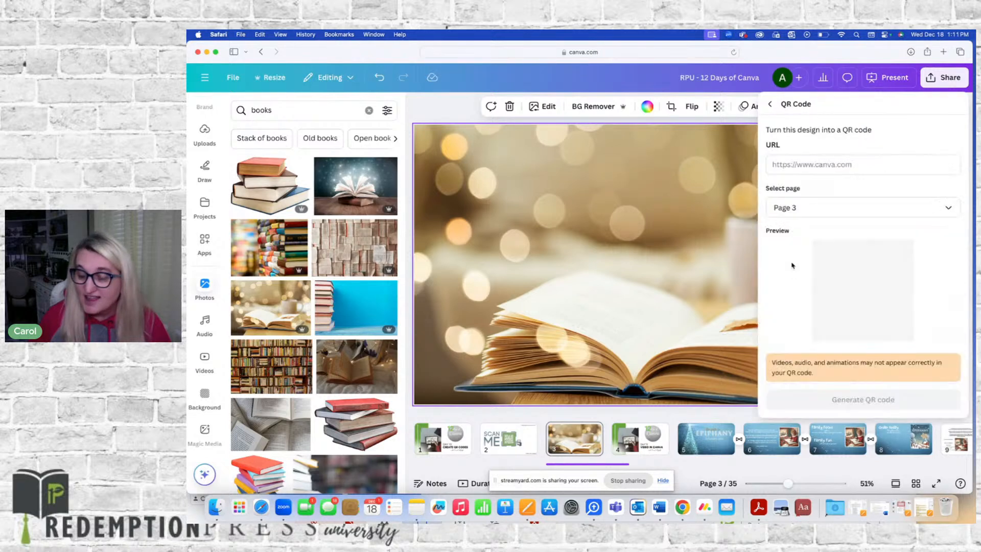
{"action": "left_click", "coordinate": [799, 164]}
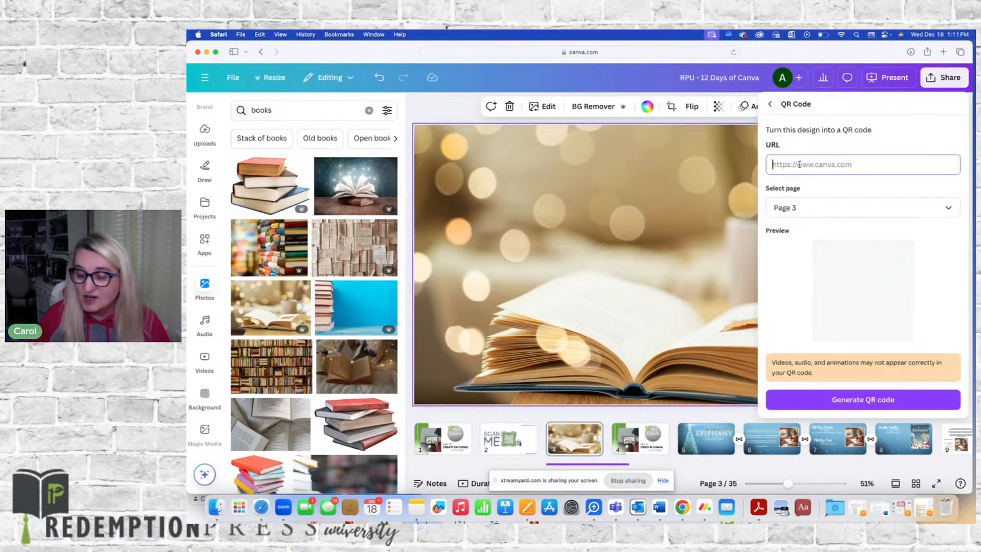
{"action": "type", "text": "redemption-press.com"}
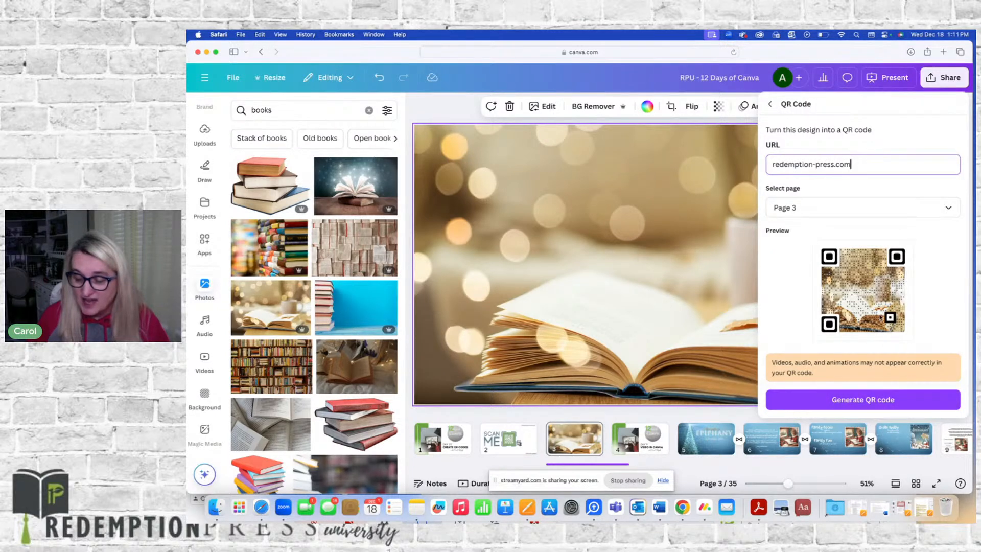
{"action": "left_click", "coordinate": [865, 401]}
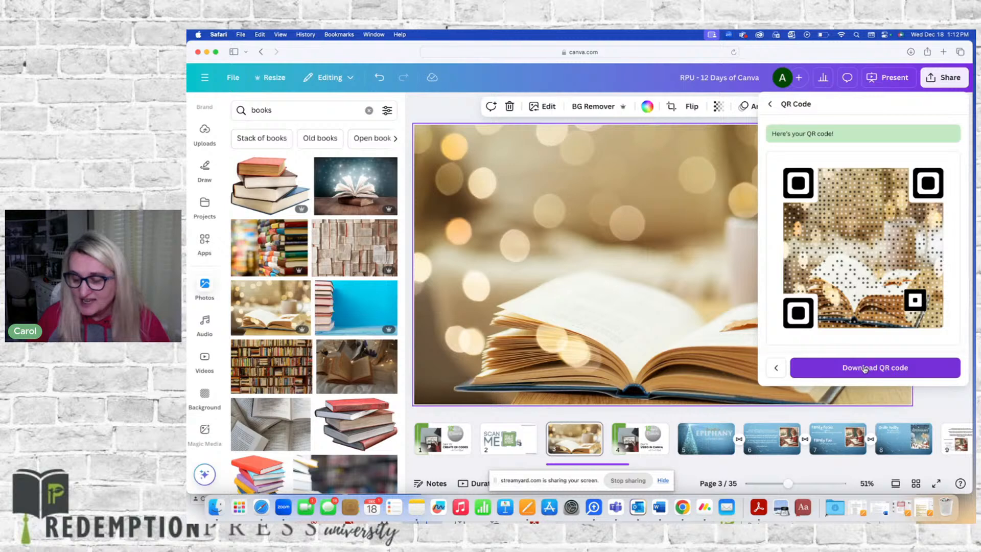
{"action": "left_click", "coordinate": [864, 368]}
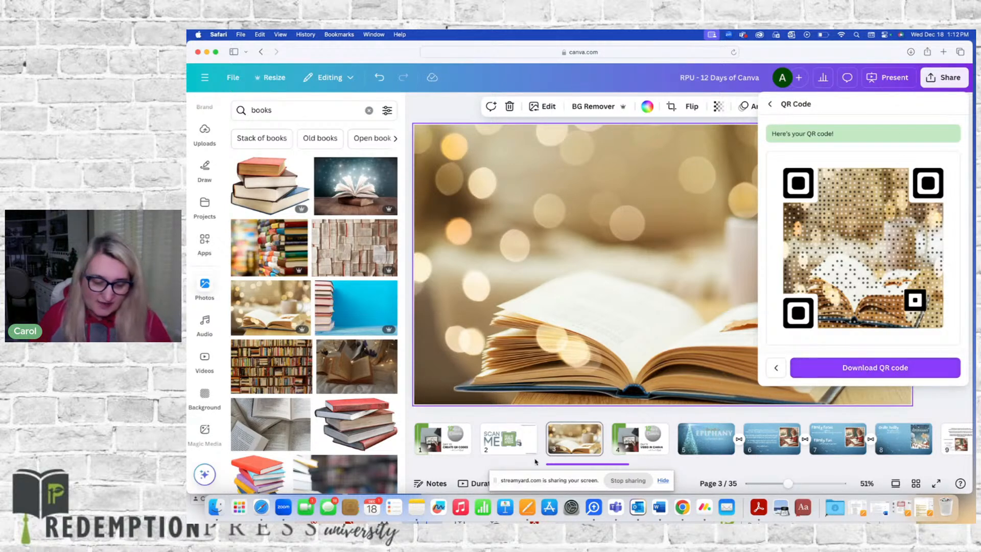
Switch to Finder and open the downloaded RPU - 12 Days of Canva.png from Downloads in Preview
{"action": "left_click", "coordinate": [216, 507]}
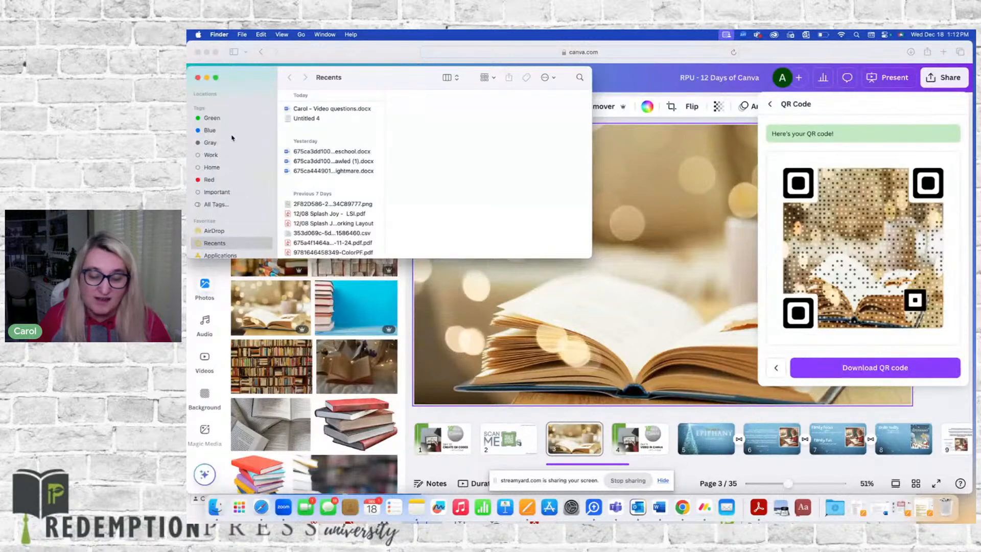
{"action": "scroll", "coordinate": [230, 195], "scroll_direction": "down", "scroll_amount": 2}
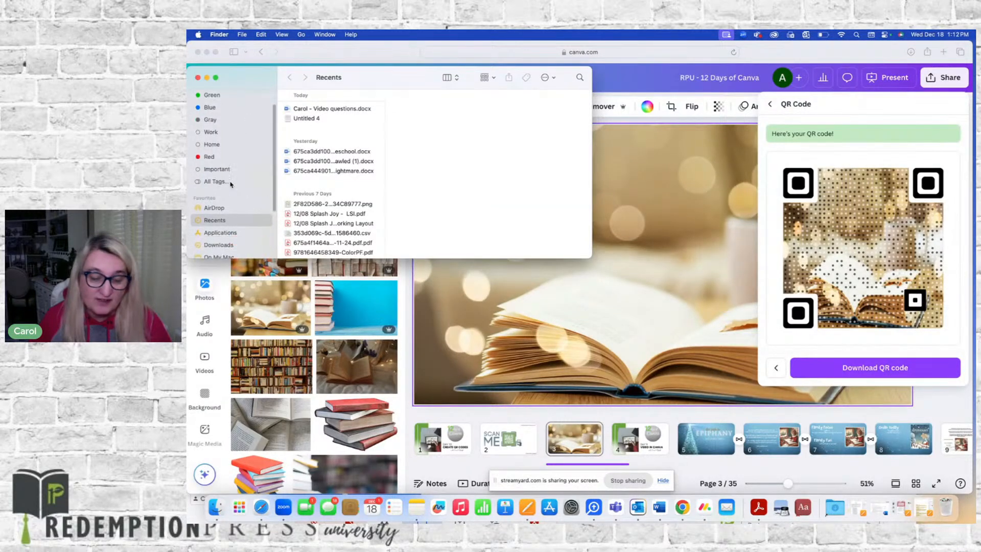
{"action": "left_click", "coordinate": [217, 237]}
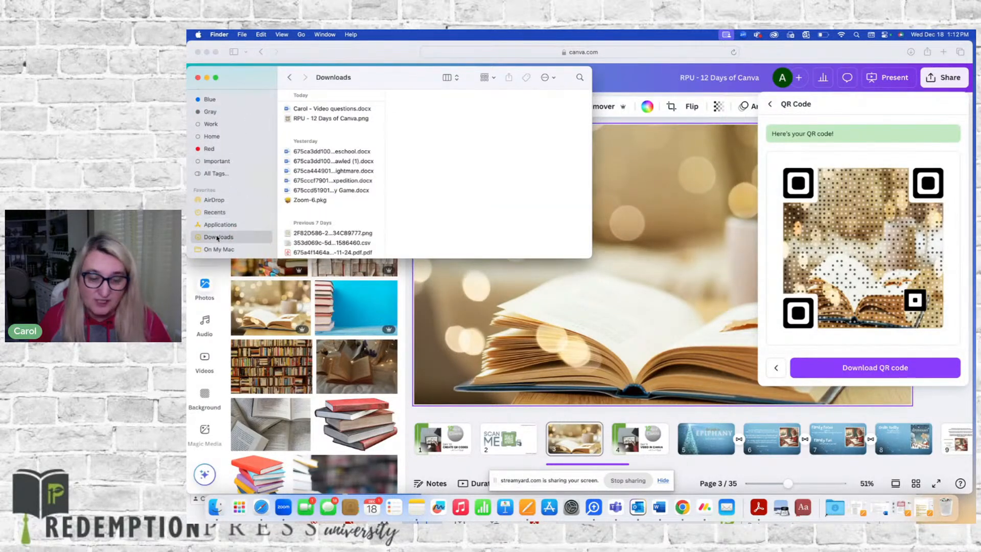
{"action": "left_click", "coordinate": [315, 119]}
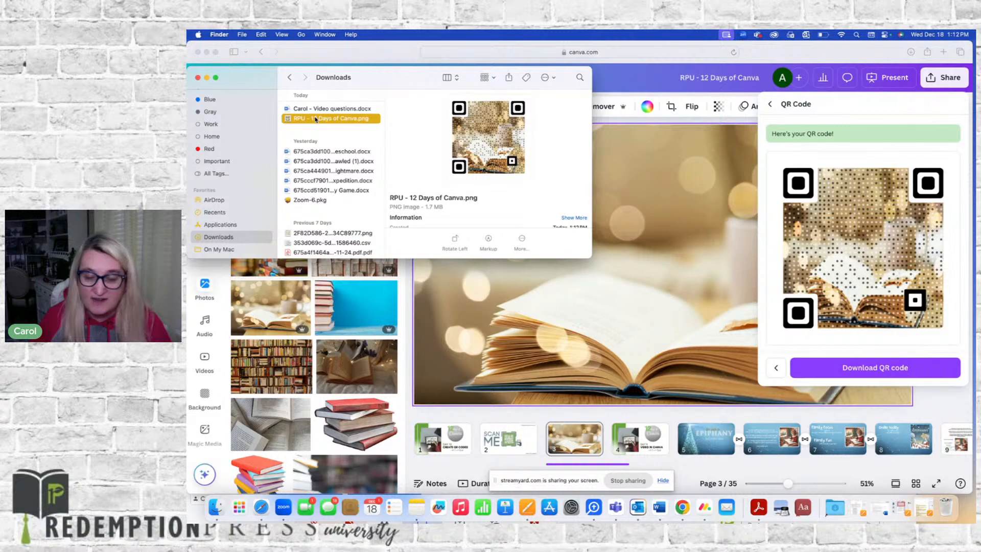
{"action": "double_click", "coordinate": [315, 119]}
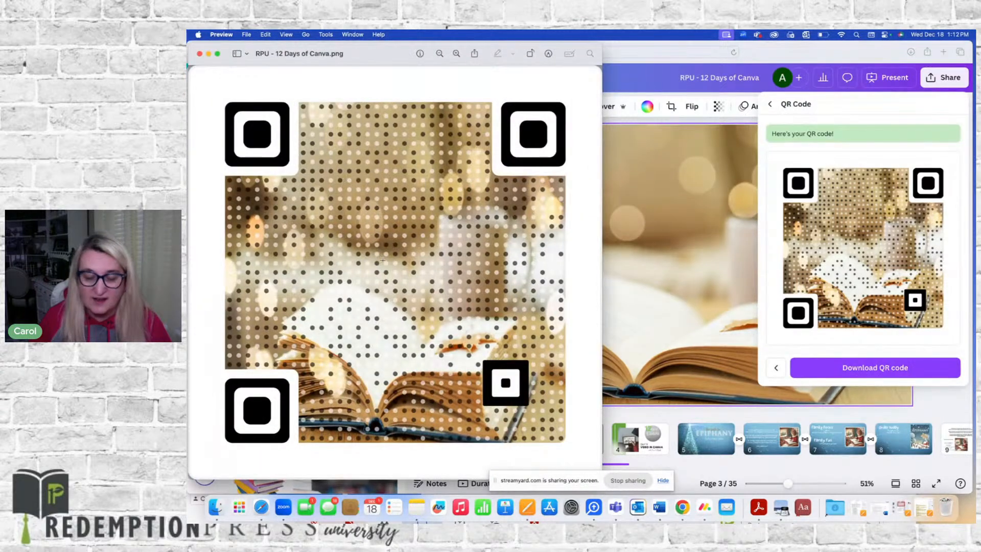